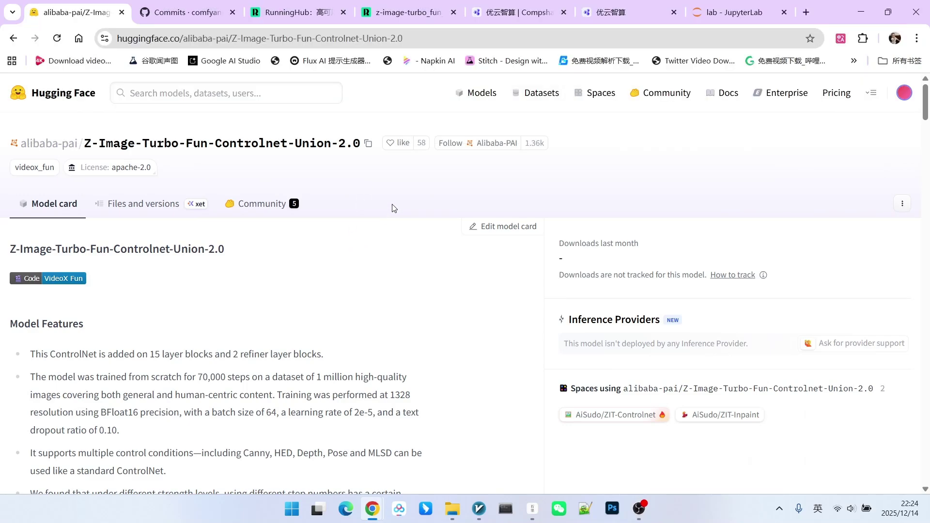
Step: Read the model features on the Z-Image-Turbo-Fun-Controlnet-Union-2.0 model card
scroll(392, 211, down, 1)
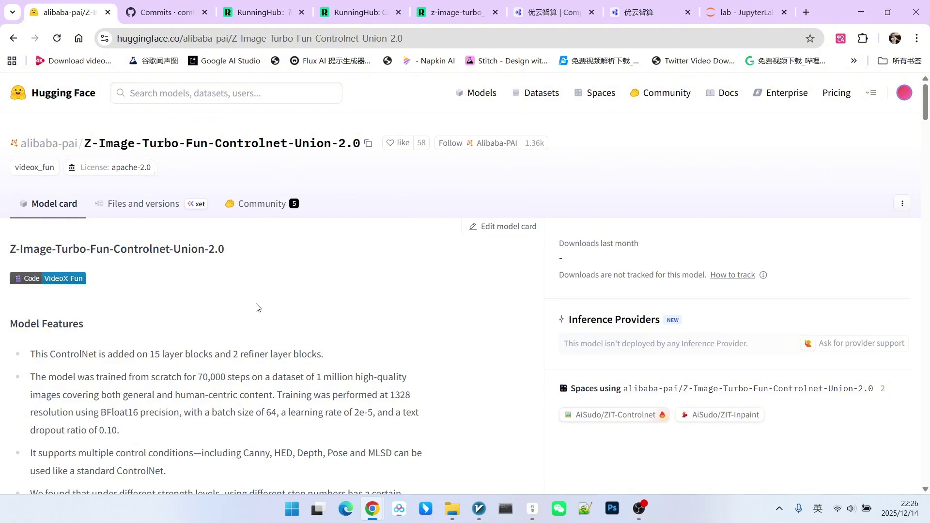
scroll(321, 281, down, 1)
scroll(321, 281, down, 5)
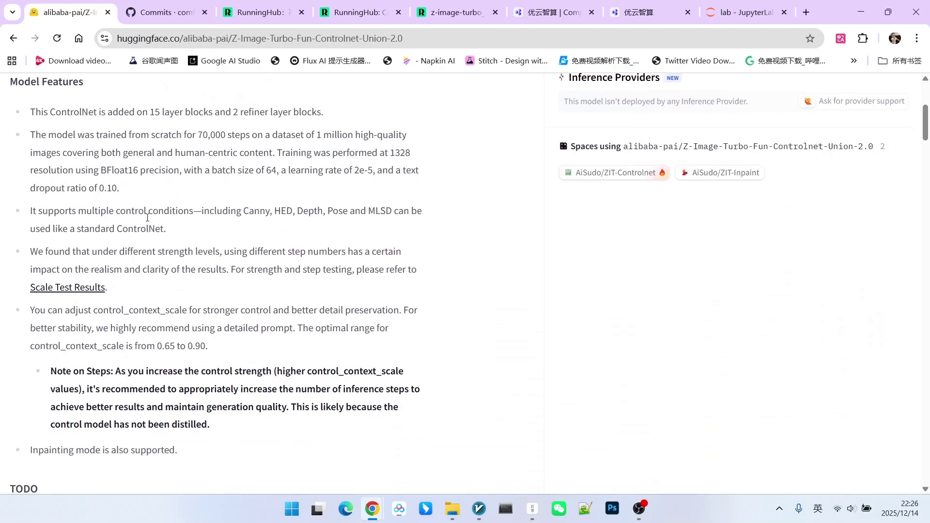
scroll(282, 240, up, 1)
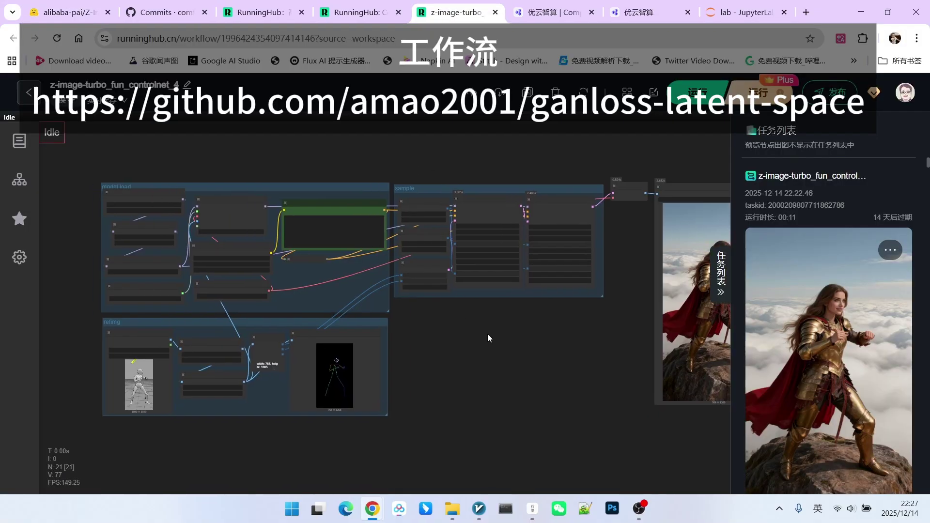
Step: Examine the model load group's Load Diffusion Model, LoraLoaderModelOnly, ModelSamplingAuraFlow and ModelPatchLoader nodes
scroll(536, 336, down, 2)
scroll(191, 251, up, 10)
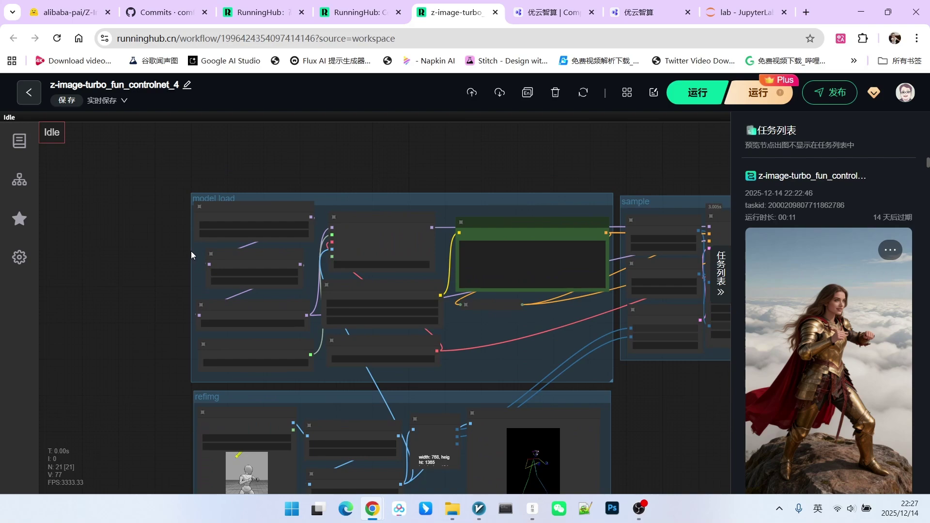
drag(158, 262, 150, 224)
click(305, 152)
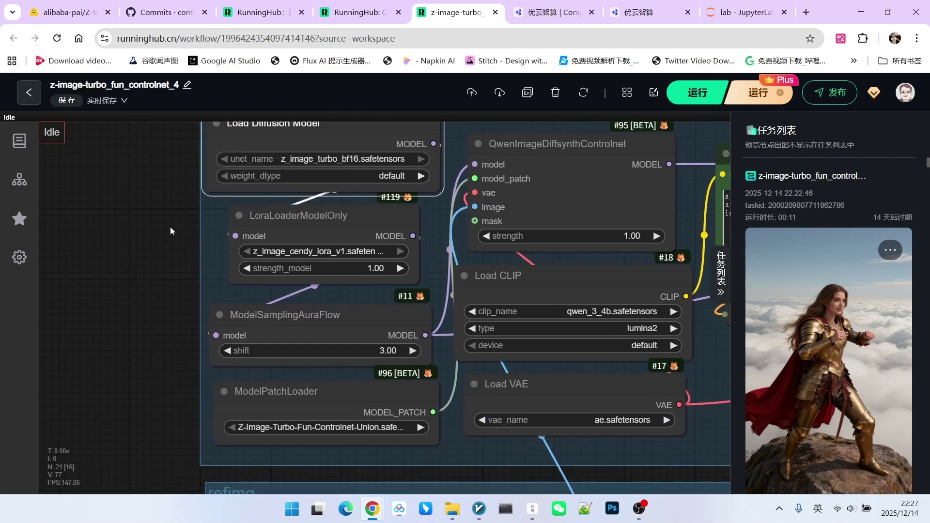
drag(320, 220, 316, 223)
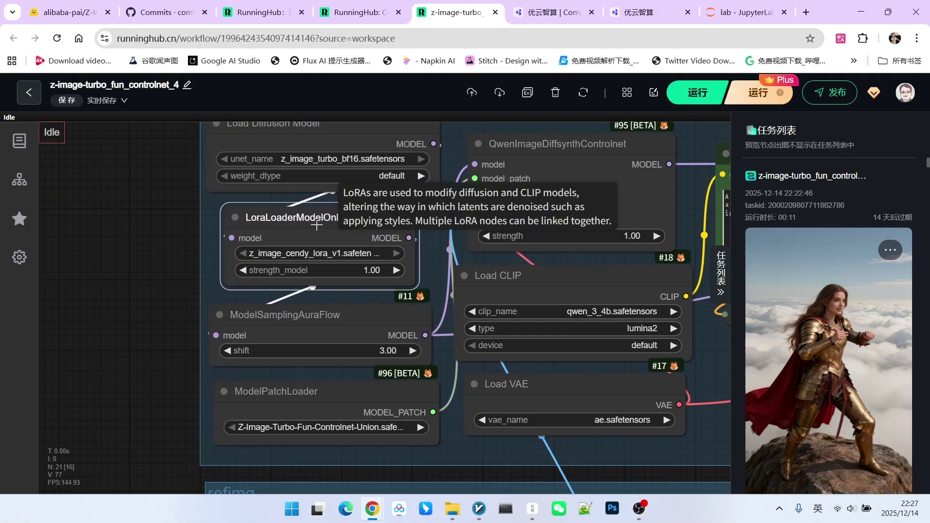
drag(166, 275, 167, 252)
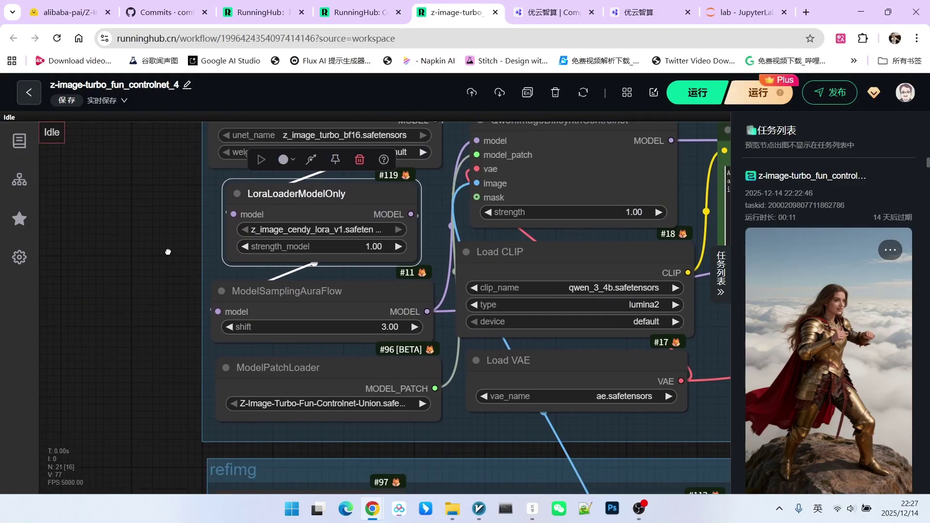
drag(303, 195, 303, 194)
drag(169, 336, 160, 273)
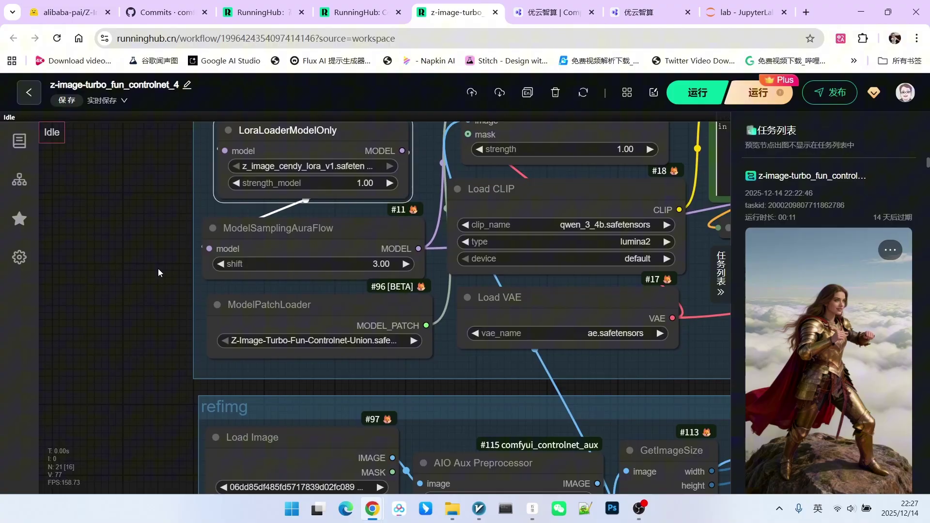
drag(291, 237, 324, 237)
drag(318, 286, 313, 219)
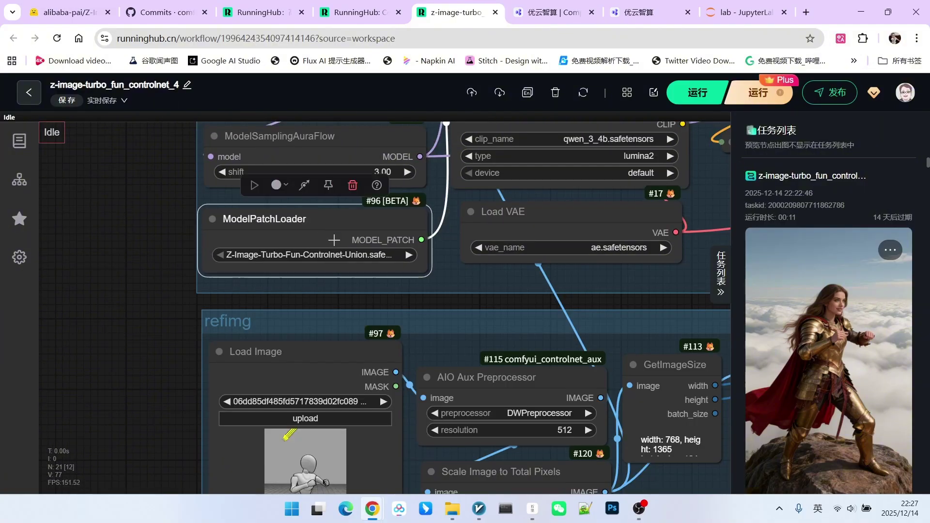
Step: Examine the refimg group's reference image, AIO Aux Preprocessor and Scale Image to Total Pixels nodes, and the pose skeleton preview
drag(430, 270, 449, 264)
drag(442, 339, 442, 182)
scroll(334, 334, up, 1)
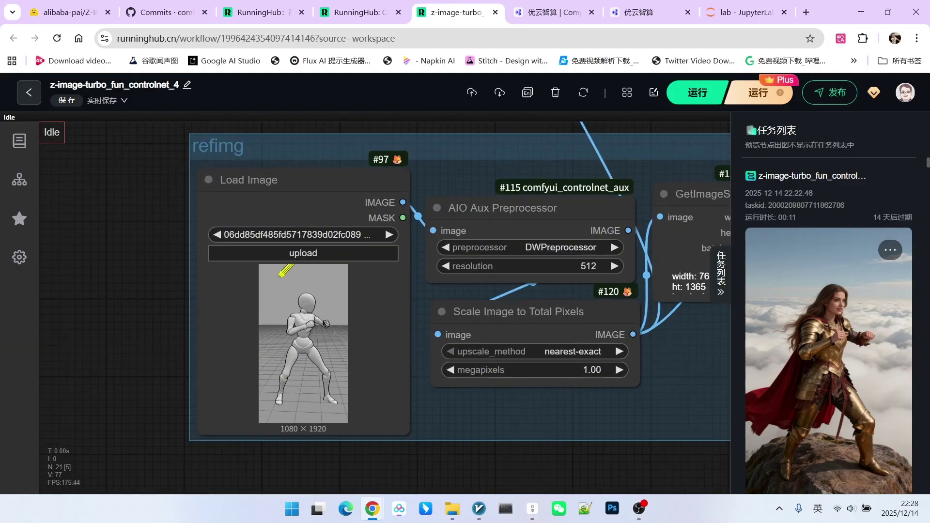
scroll(333, 337, up, 2)
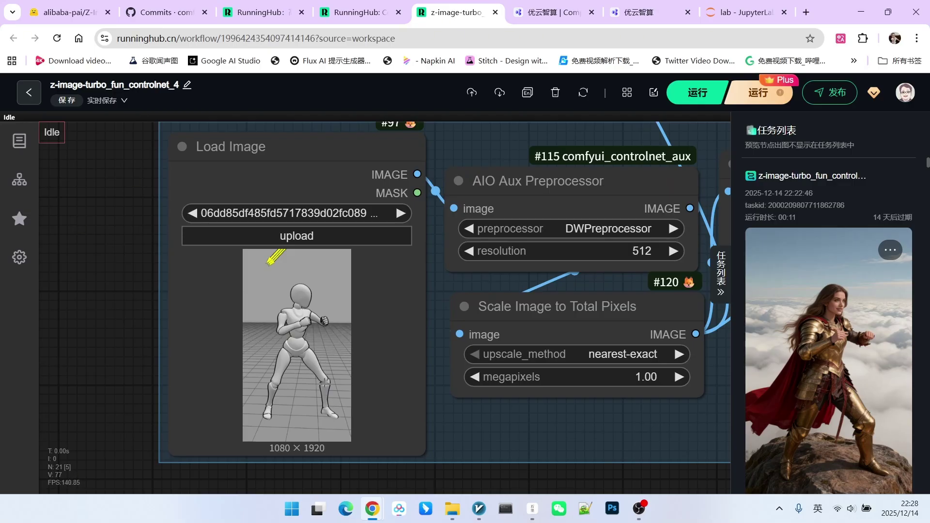
scroll(164, 280, down, 3)
scroll(475, 210, up, 2)
mouse_move(467, 211)
mouse_down()
mouse_move(465, 189)
mouse_move(479, 205)
mouse_up()
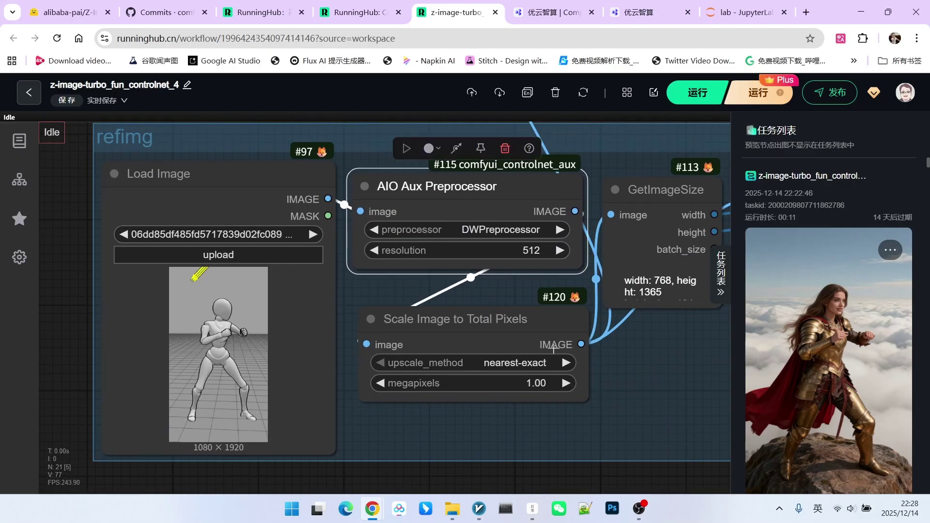
drag(677, 391, 554, 362)
mouse_move(376, 296)
mouse_down()
mouse_move(347, 277)
mouse_move(376, 279)
mouse_up()
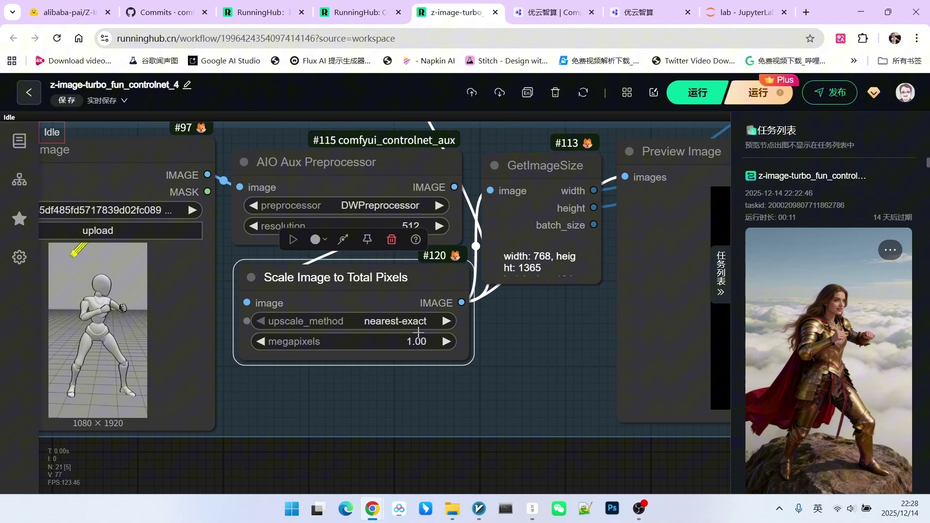
drag(559, 324, 339, 316)
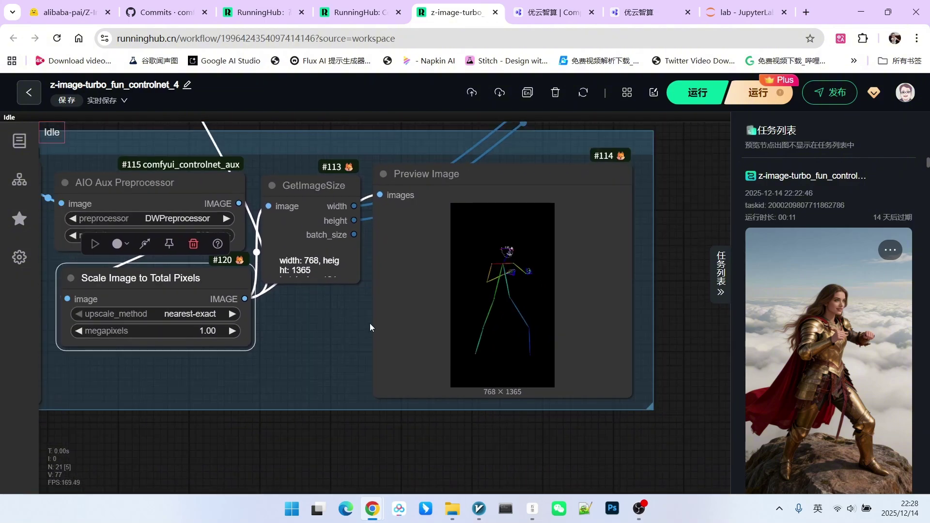
scroll(548, 284, up, 5)
scroll(548, 284, up, 1)
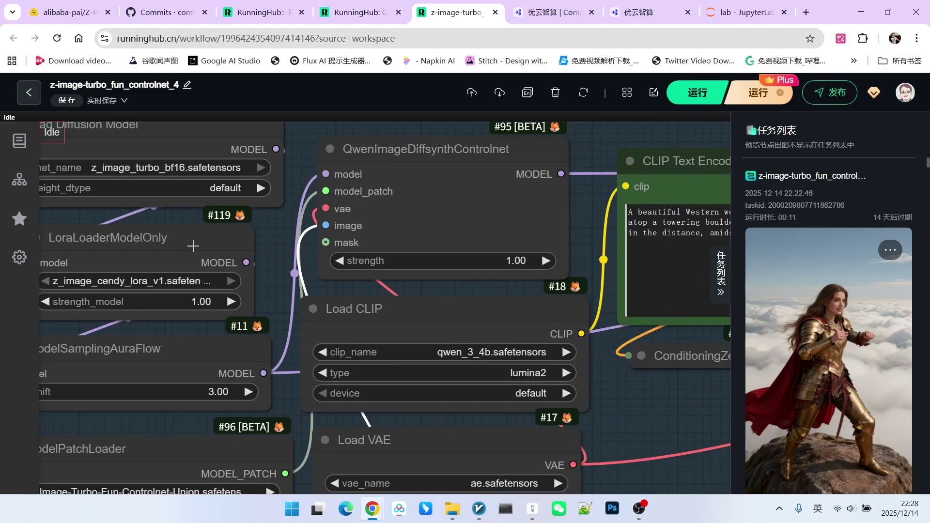
Step: Examine the QwenImageDiffsynthControlnet node's inputs and trace its model and model_patch connections back to their source nodes
scroll(303, 240, up, 2)
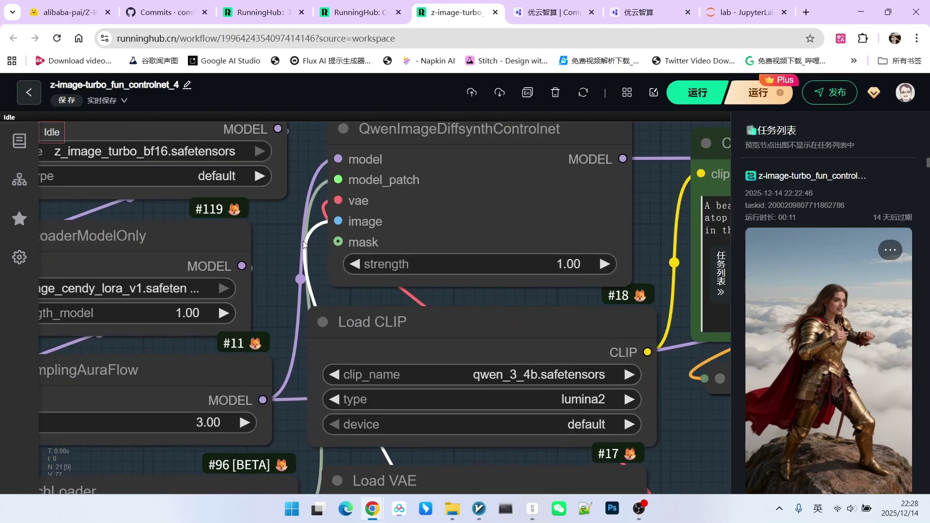
click(457, 183)
scroll(281, 221, down, 3)
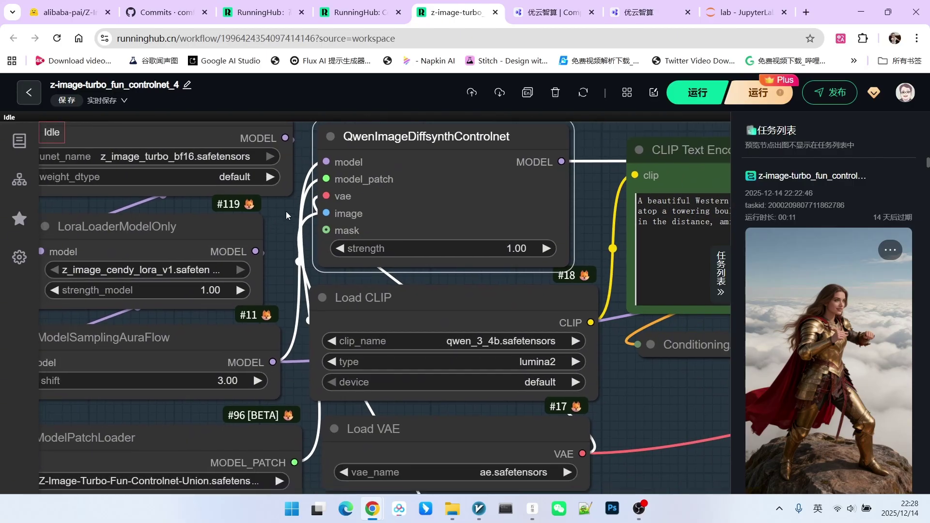
scroll(434, 189, up, 2)
drag(435, 189, 443, 188)
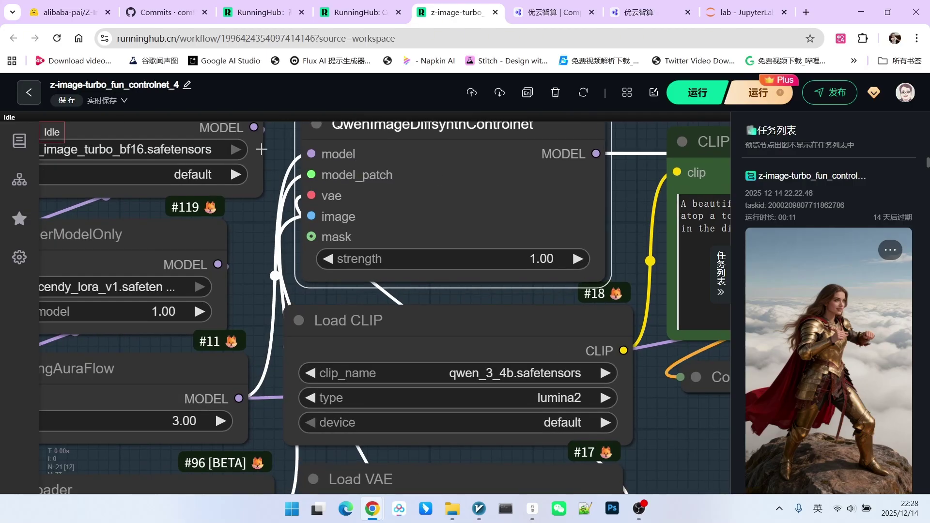
drag(279, 164, 277, 193)
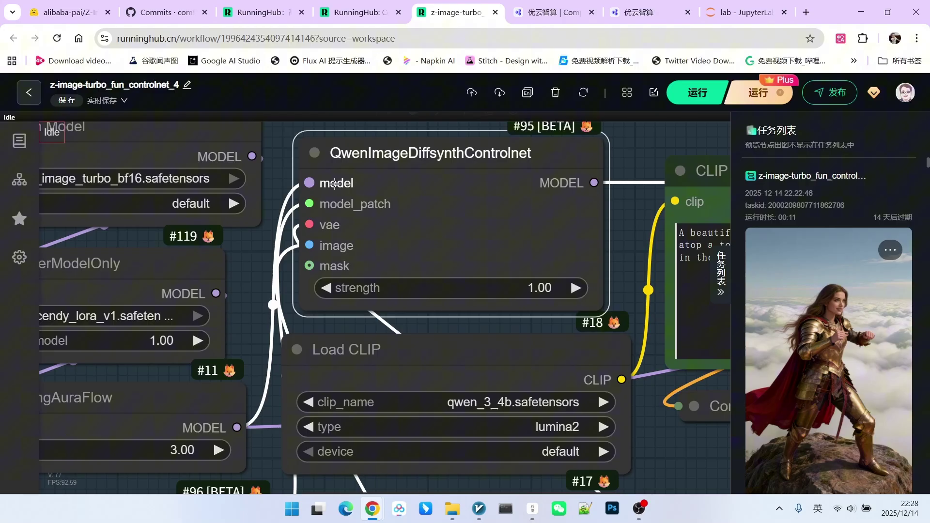
drag(244, 285, 285, 188)
mouse_move(179, 298)
mouse_down()
mouse_move(210, 294)
mouse_move(190, 296)
mouse_up()
drag(222, 411, 232, 413)
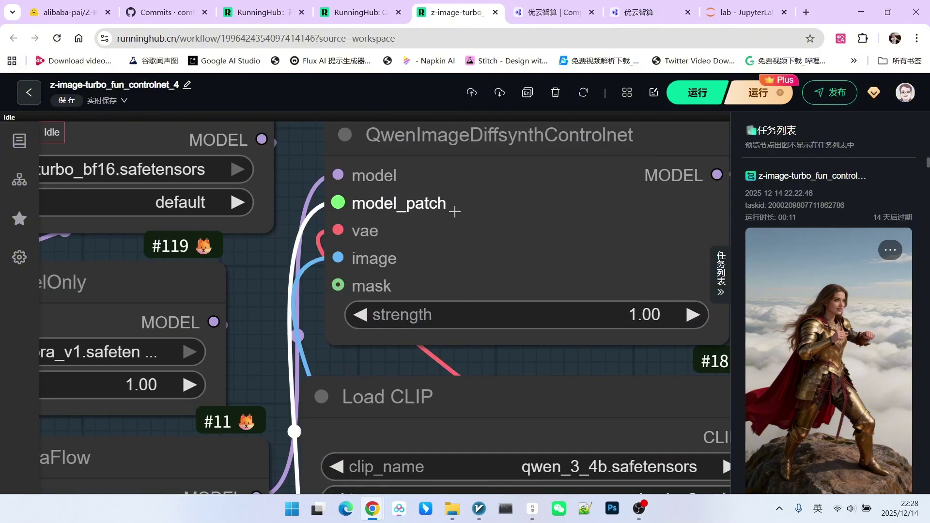
scroll(394, 213, down, 3)
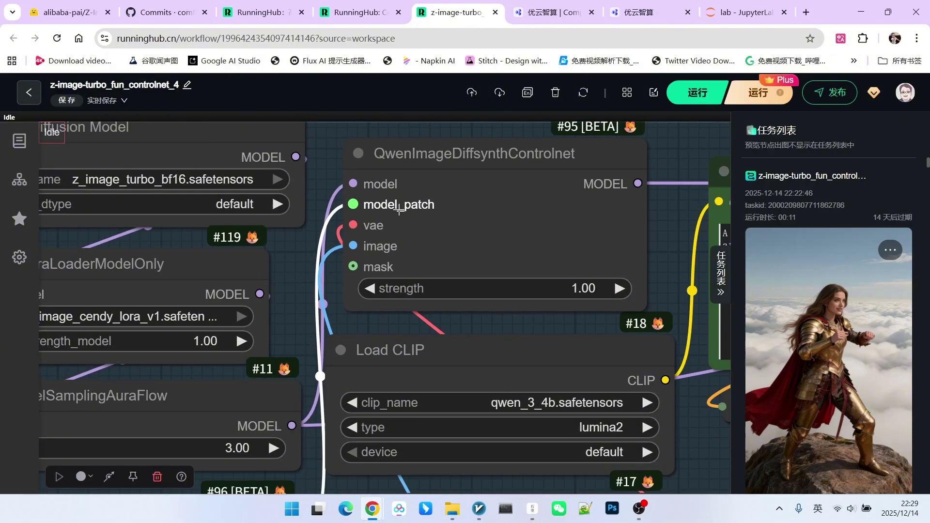
drag(354, 325, 387, 272)
scroll(393, 226, down, 4)
scroll(451, 208, up, 2)
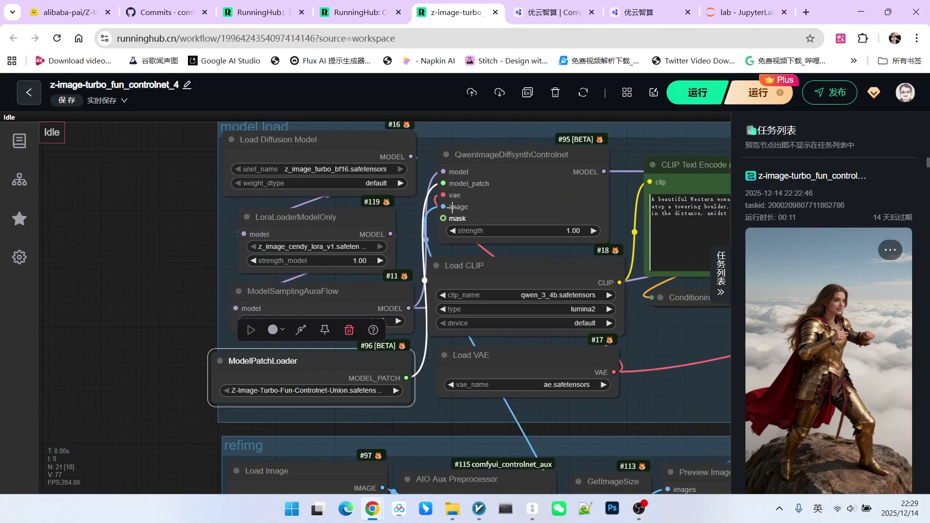
Step: Review the pose preview in the refimg group and read the positive prompt in the CLIP Text Encode node
drag(431, 428, 324, 63)
drag(640, 309, 501, 401)
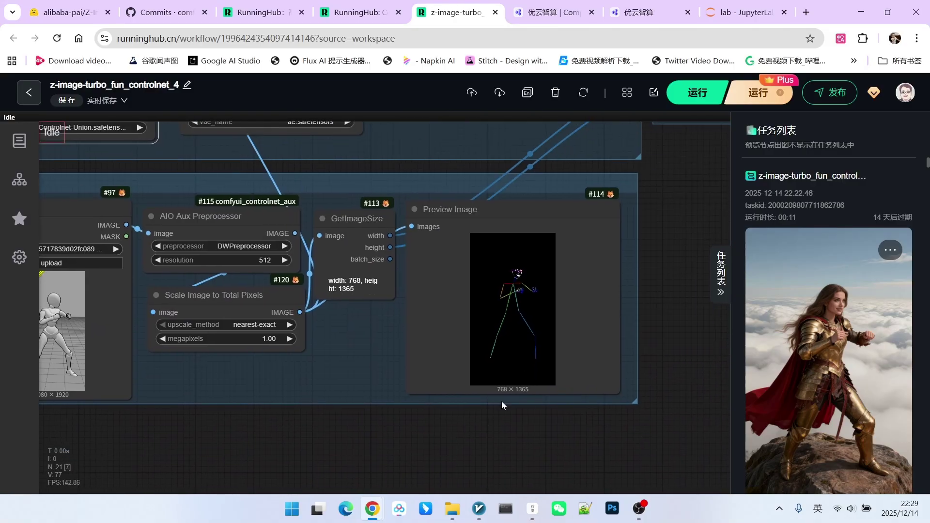
scroll(600, 228, up, 4)
scroll(505, 287, down, 4)
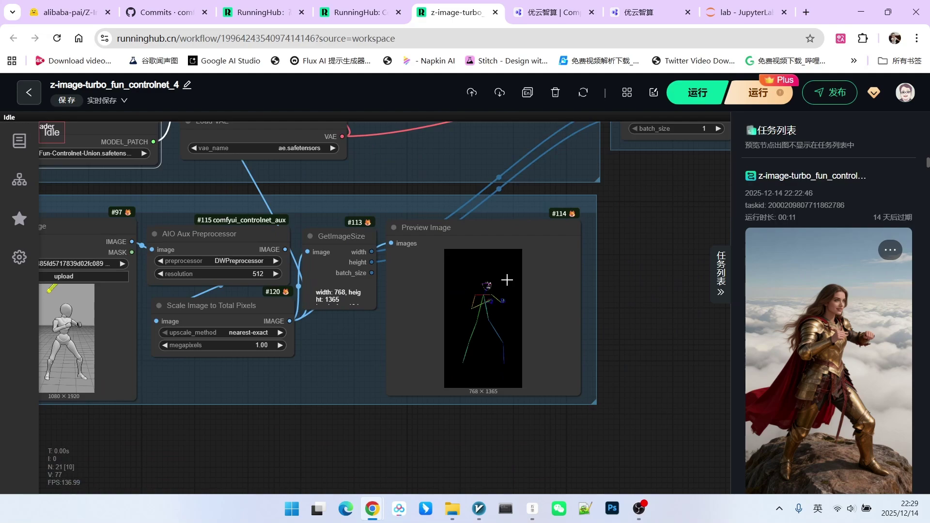
scroll(445, 221, up, 6)
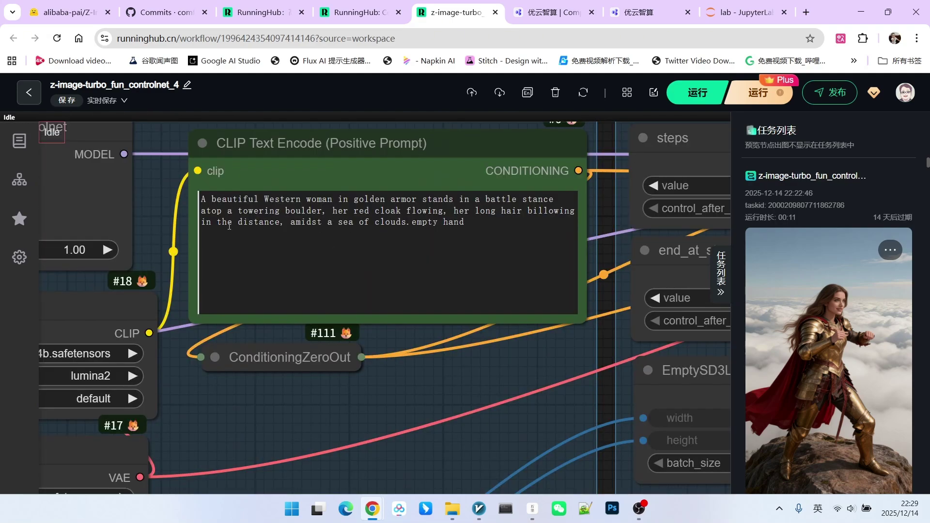
Step: Examine the sample group's two KSampler (Advanced) nodes together with the steps and end_at_step values that feed them
scroll(229, 226, up, 1)
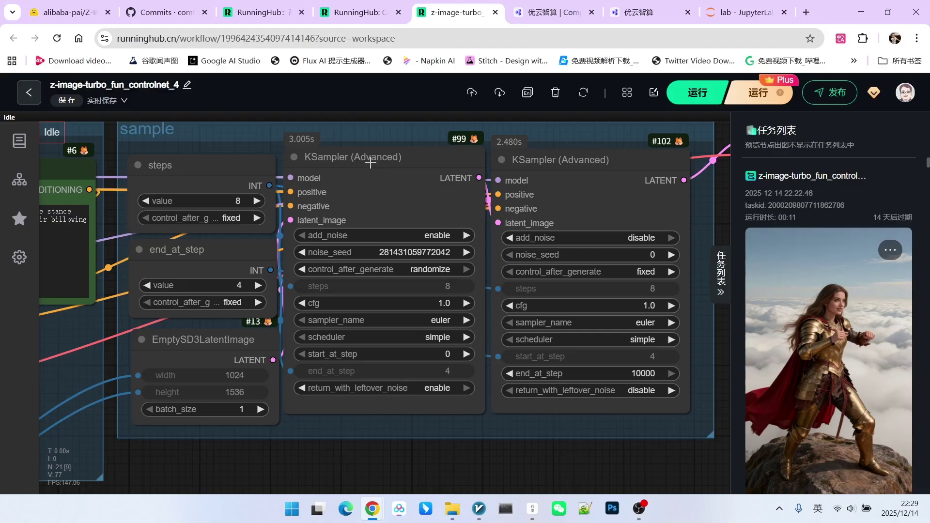
drag(370, 163, 375, 164)
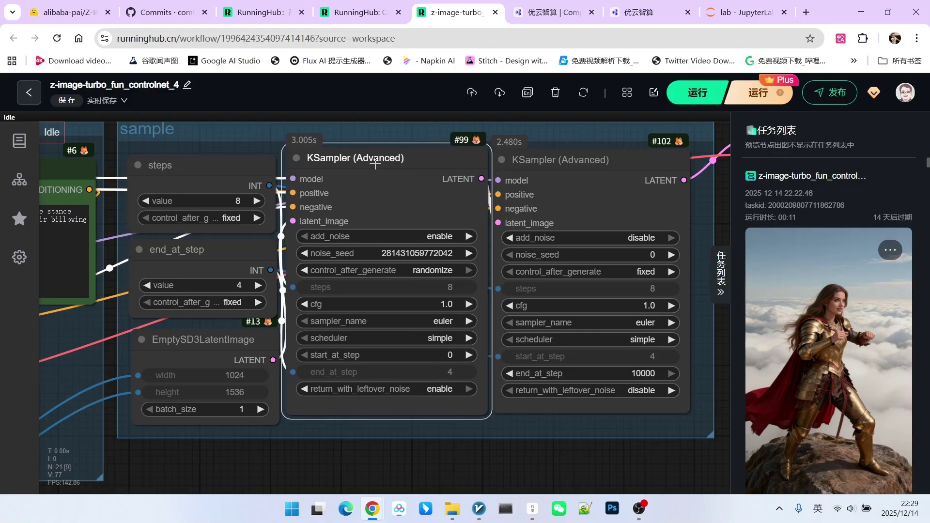
mouse_move(547, 165)
mouse_down()
mouse_move(561, 164)
mouse_move(553, 164)
mouse_up()
drag(407, 455, 424, 444)
drag(400, 158, 408, 161)
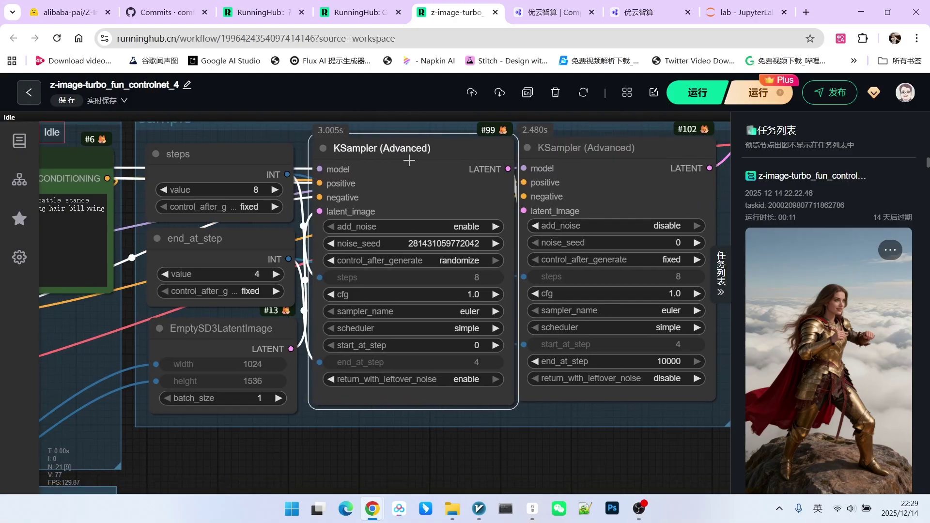
mouse_move(590, 145)
mouse_down()
mouse_move(599, 144)
mouse_move(589, 143)
mouse_up()
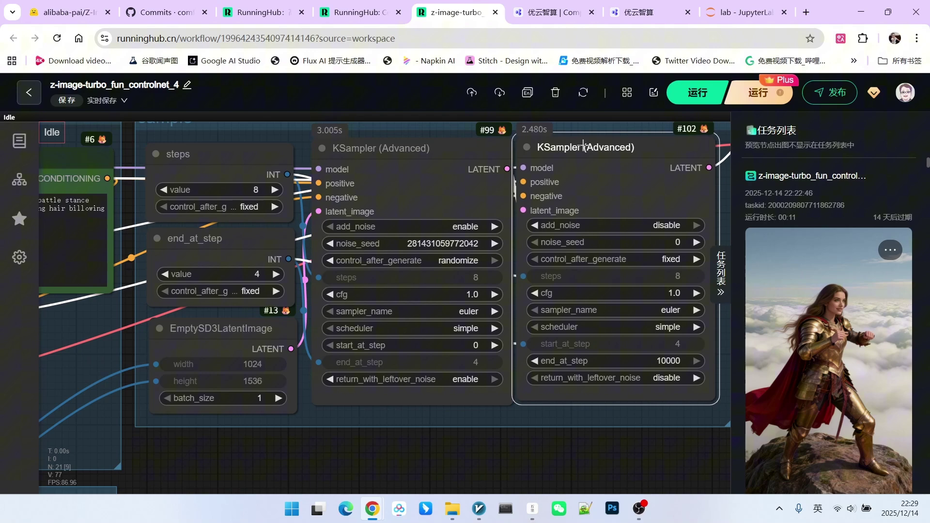
scroll(284, 196, up, 2)
scroll(283, 196, down, 2)
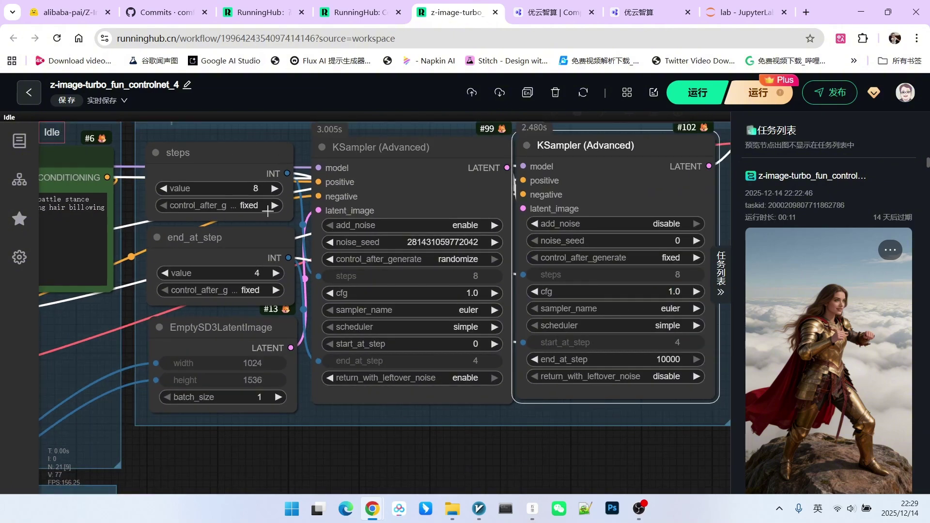
drag(236, 240, 239, 244)
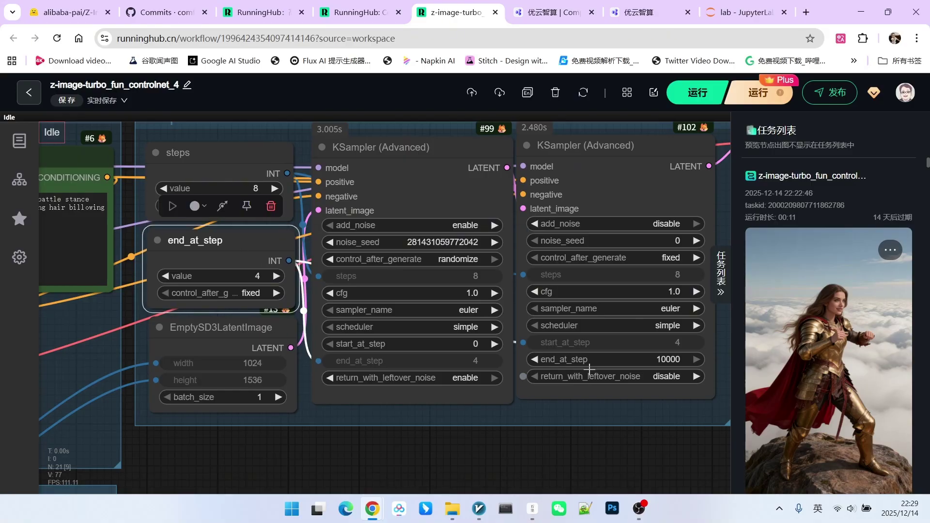
scroll(586, 296, down, 2)
scroll(586, 296, up, 3)
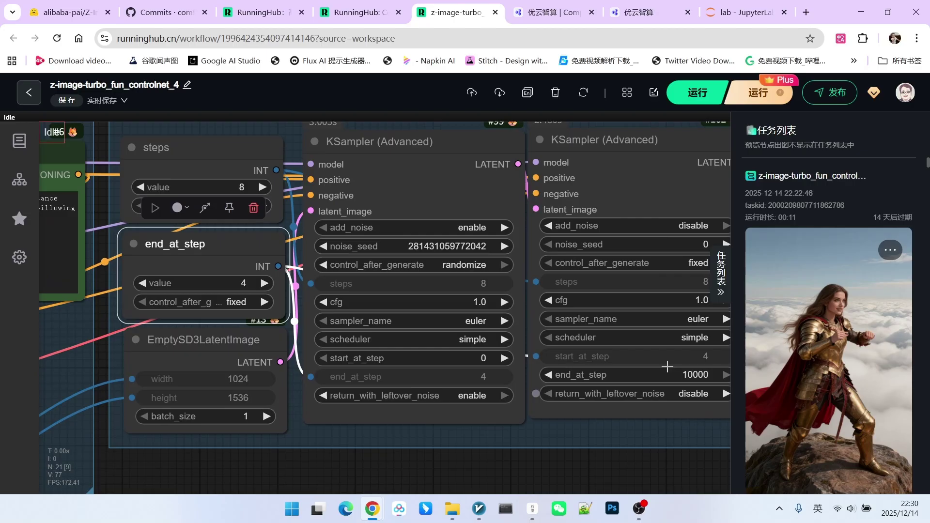
Step: Compare the noise settings of the two samplers and view the generated image in the output node
scroll(542, 277, down, 2)
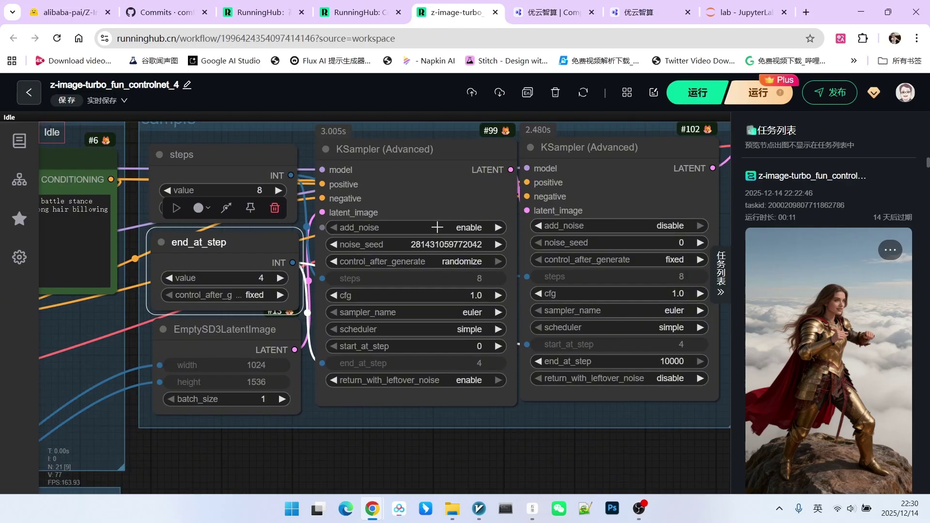
scroll(636, 395, down, 2)
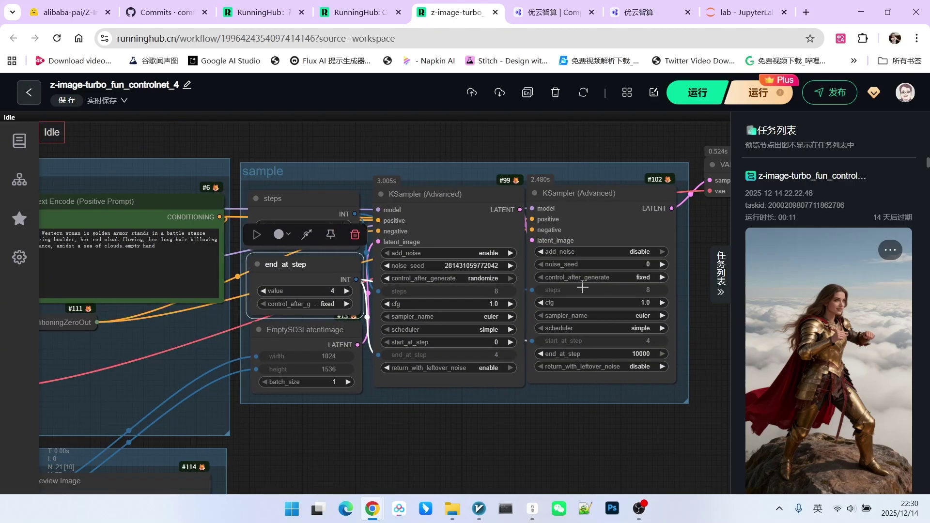
drag(684, 352, 365, 284)
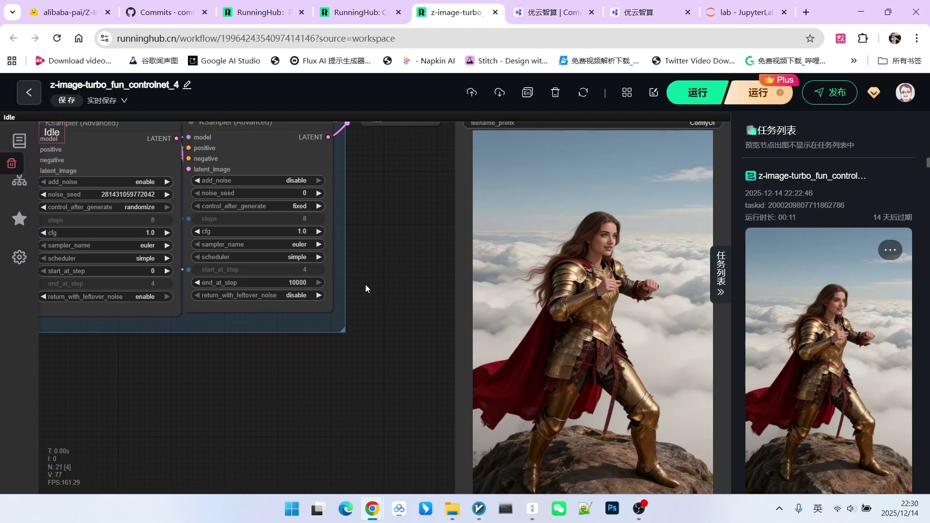
Step: Place the pose preview node beside the generated image, enlarge it to a similar size, and compare the two poses
scroll(365, 284, down, 2)
drag(361, 341, 371, 303)
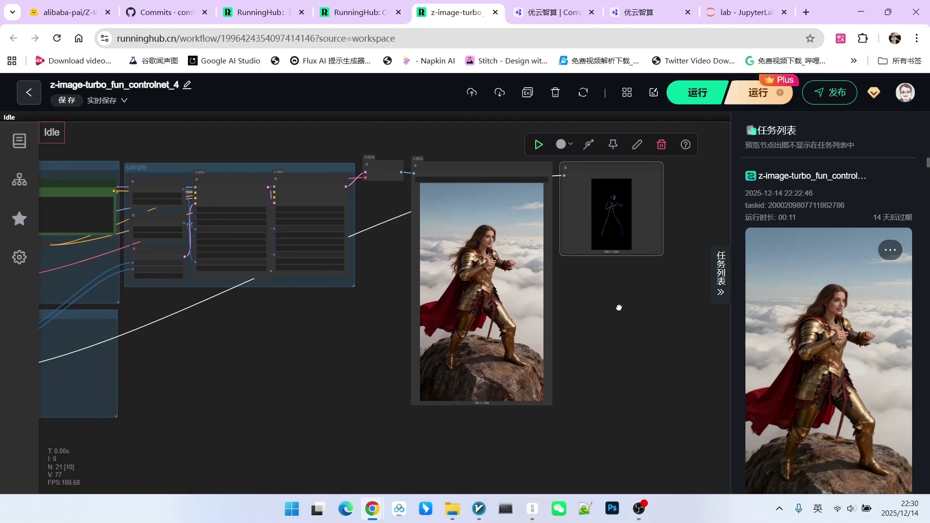
drag(619, 307, 491, 299)
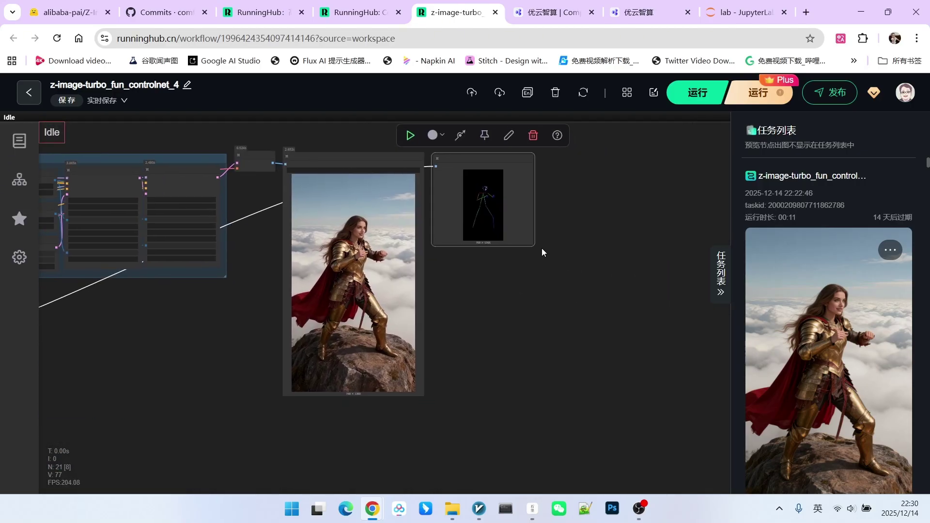
scroll(541, 250, up, 10)
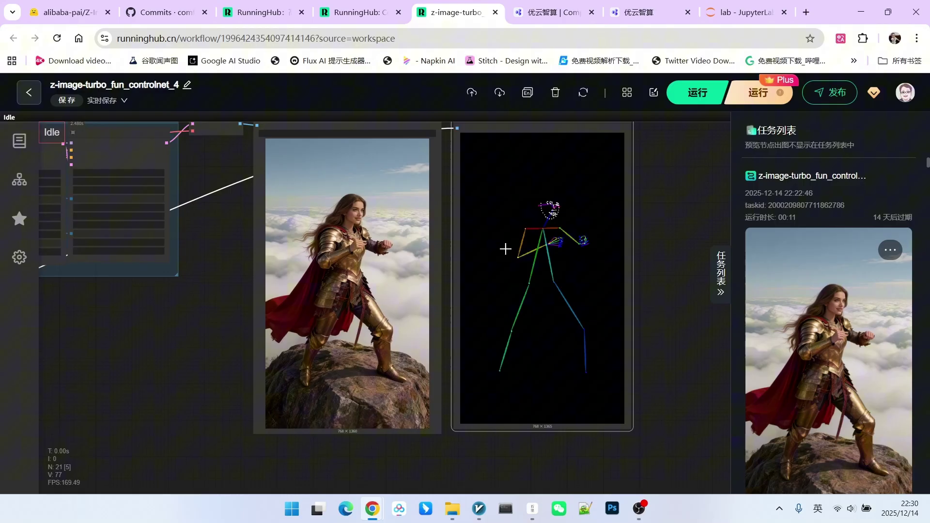
scroll(511, 261, down, 2)
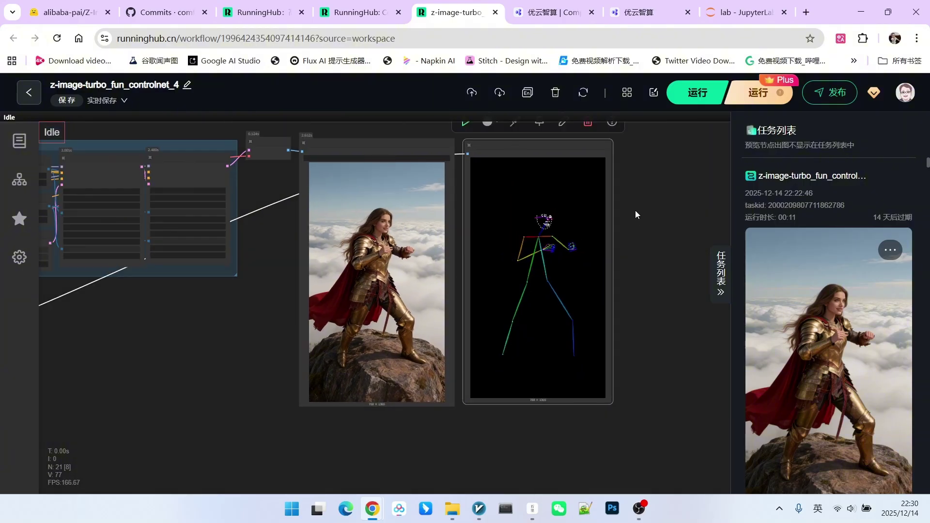
scroll(635, 211, up, 1)
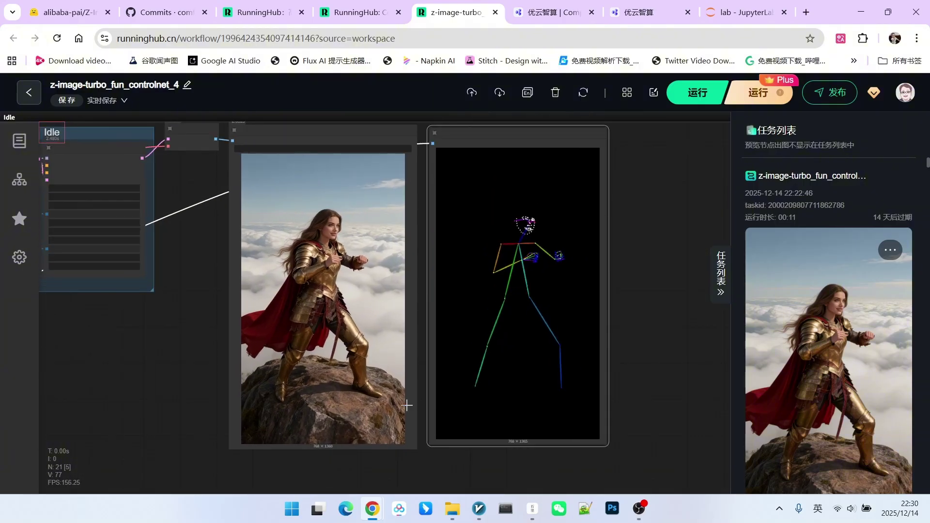
Step: Switch to the ComfyUI server window and temporarily widen the ModelPatchLoader node to read its full model file name
key(alt+Tab)
drag(460, 347, 514, 305)
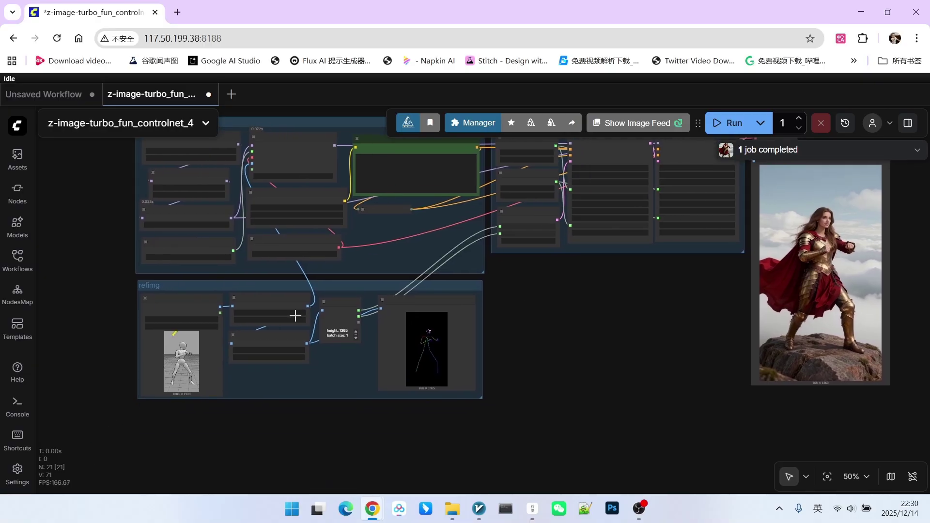
scroll(151, 222, up, 9)
scroll(149, 226, up, 1)
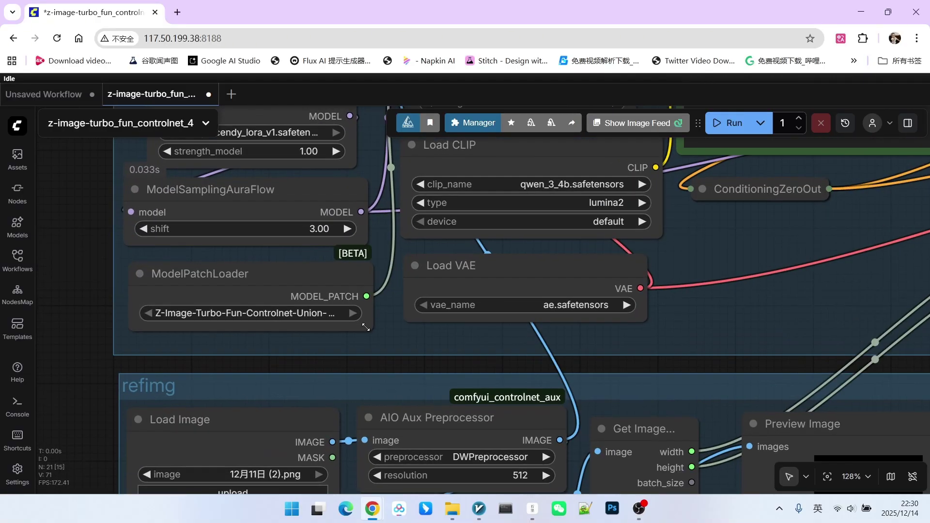
drag(366, 327, 479, 386)
scroll(366, 314, up, 8)
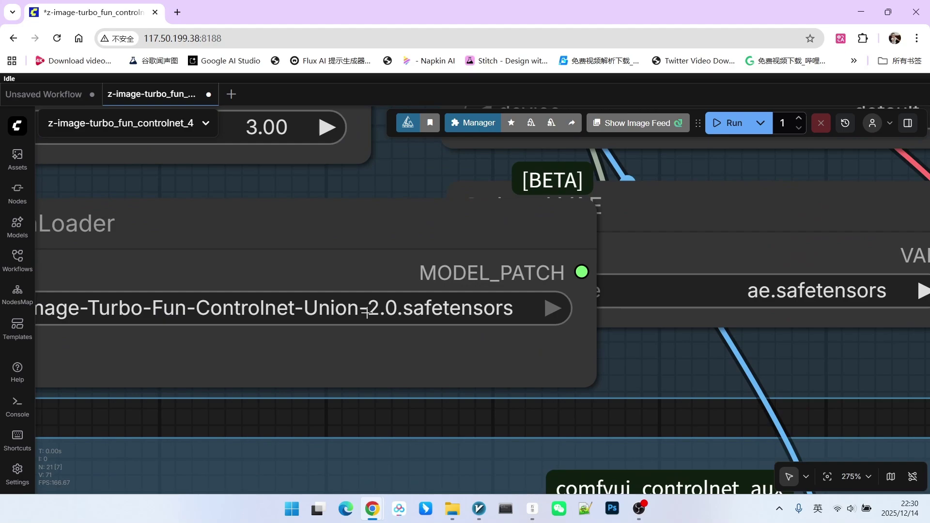
scroll(385, 310, down, 10)
drag(465, 335, 375, 313)
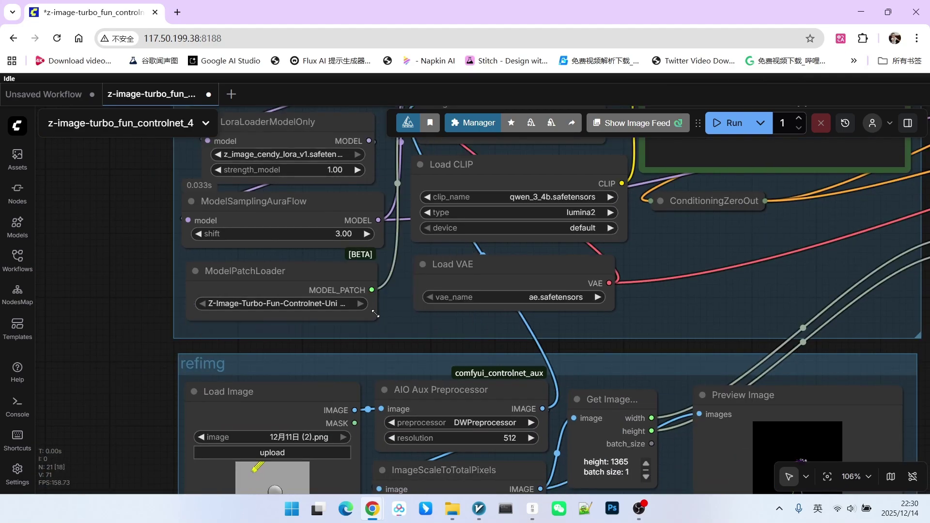
Step: Move the refimg group's pose preview node beside the output image, enlarge it to match, and compare both poses
scroll(253, 299, down, 6)
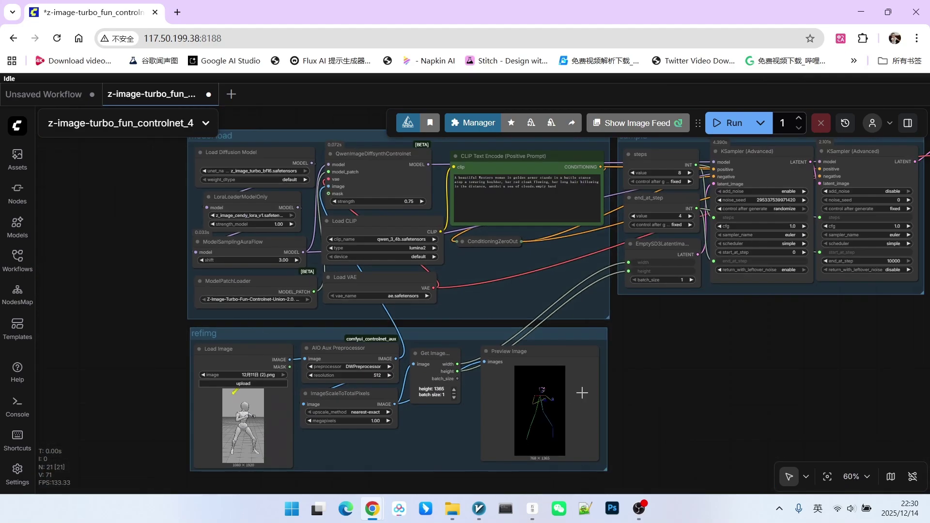
drag(699, 382, 584, 409)
scroll(594, 343, down, 2)
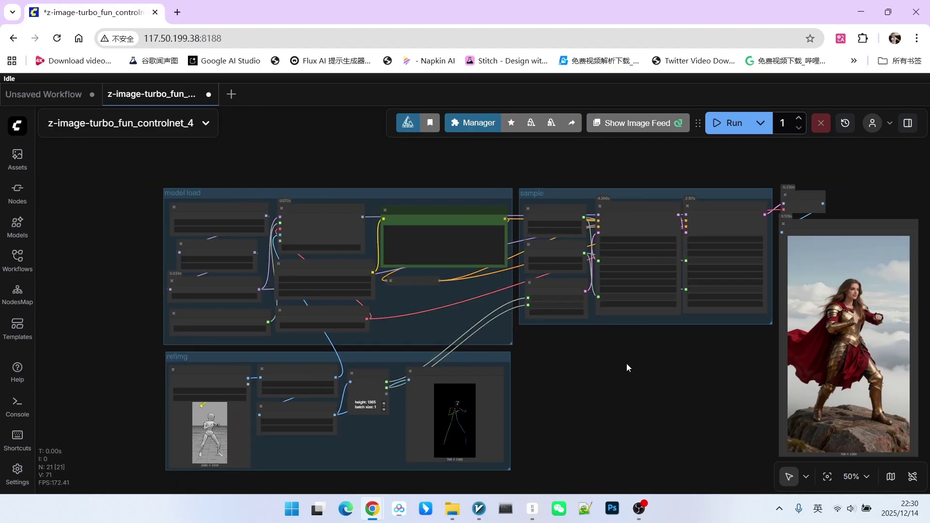
drag(626, 363, 395, 324)
scroll(669, 304, up, 6)
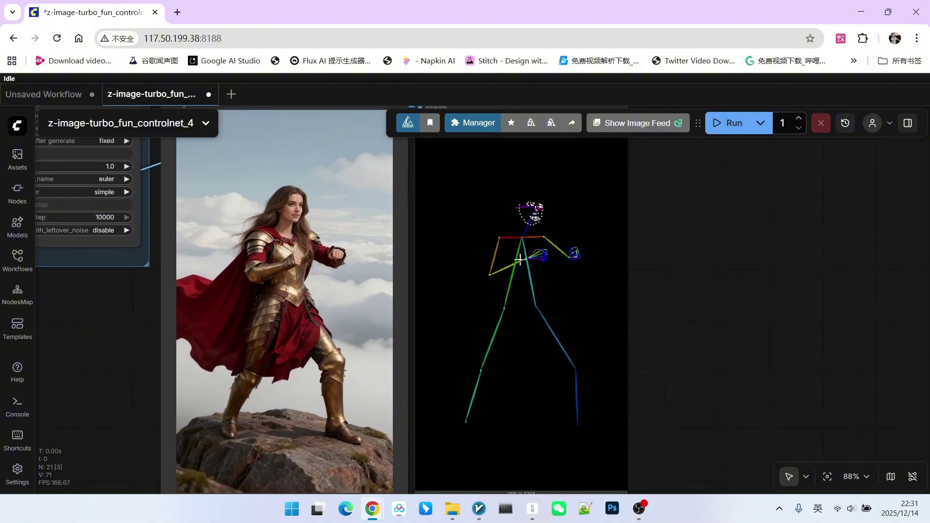
scroll(435, 262, down, 4)
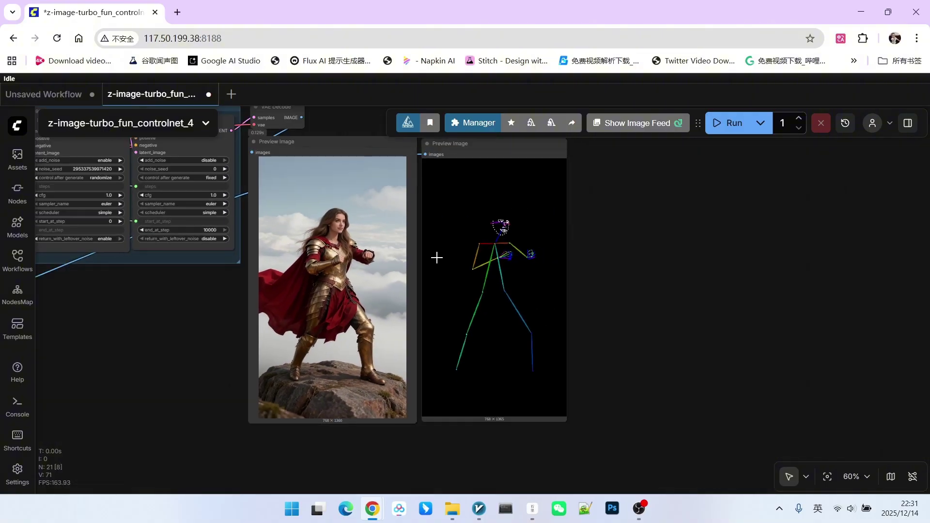
Step: Switch back to the RunningHub workflow and compare its generated figure with the pose skeleton next to it
key(alt+Tab)
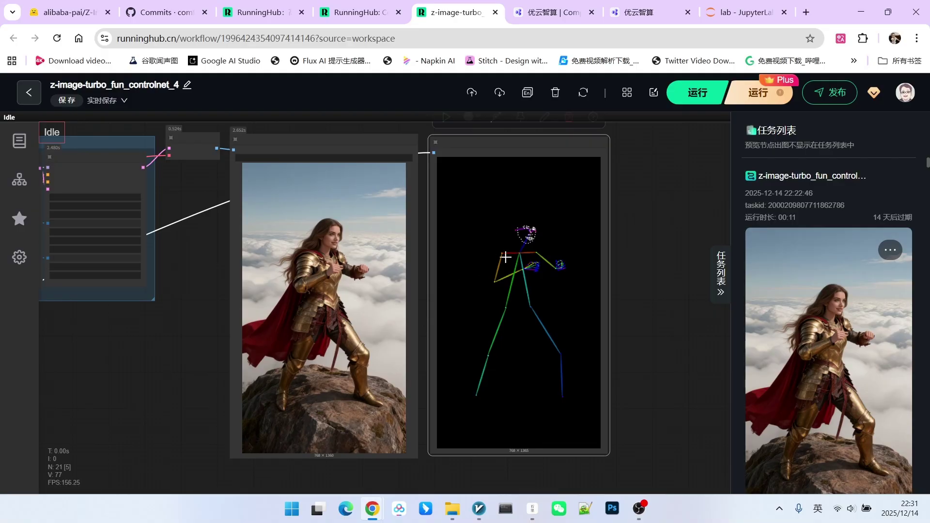
scroll(571, 221, down, 1)
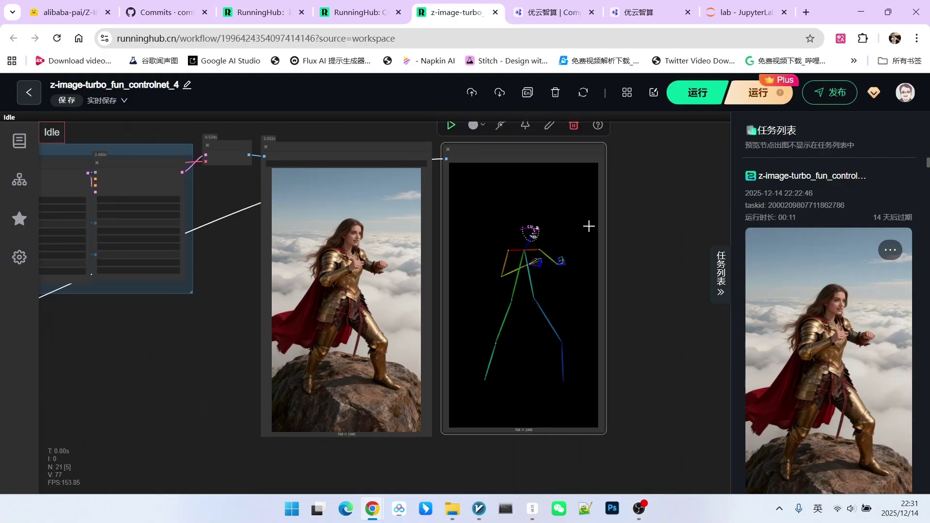
scroll(614, 225, down, 2)
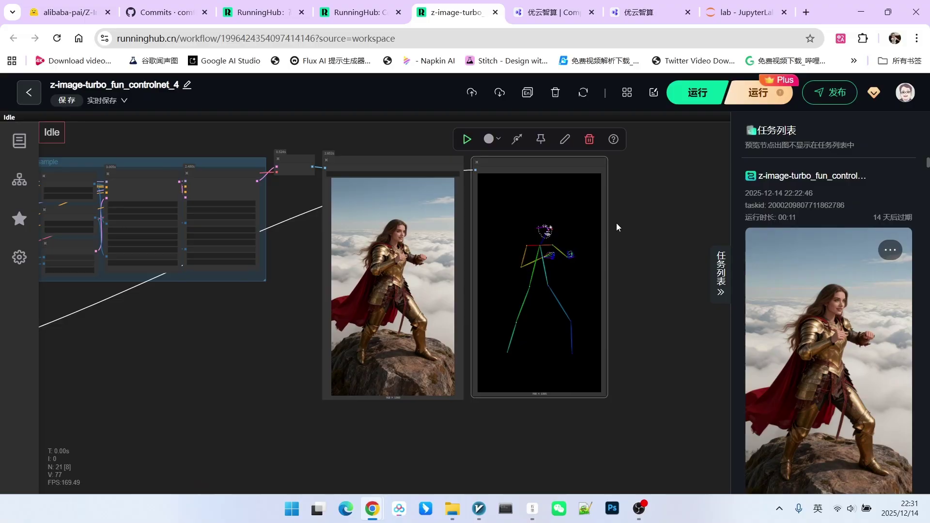
click(641, 206)
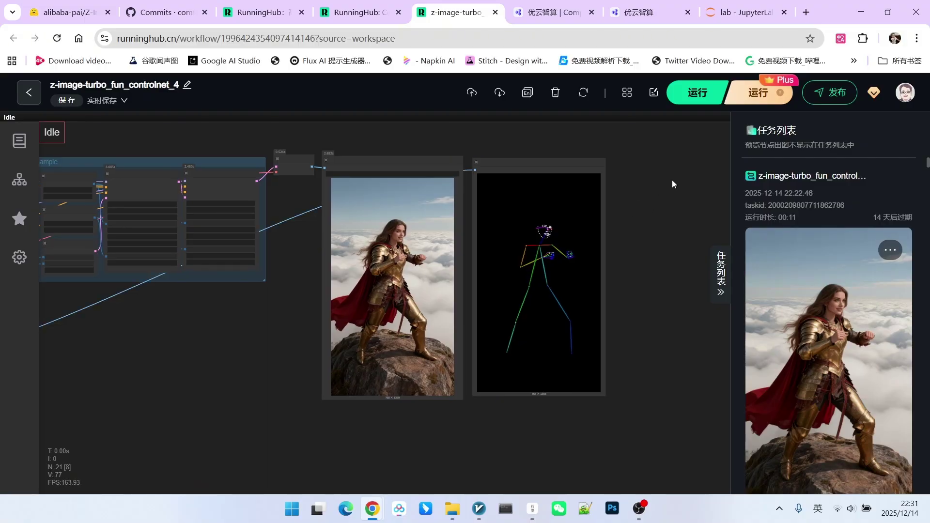
drag(642, 203, 784, 195)
scroll(417, 261, up, 1)
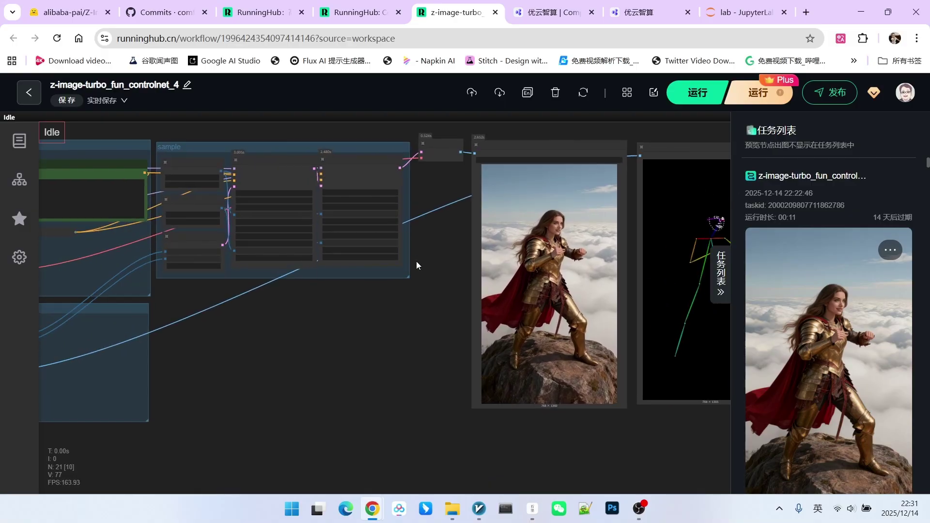
drag(437, 263, 347, 270)
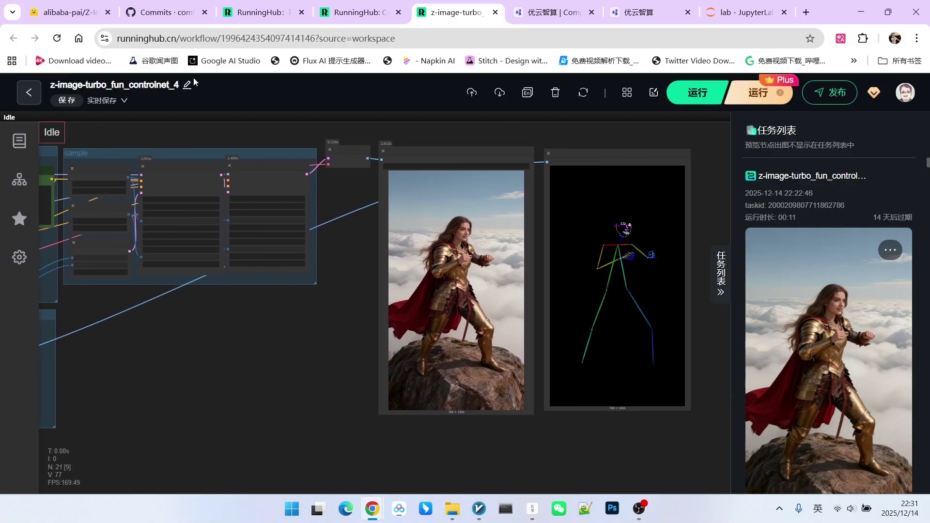
Step: Set the strength of the QwenImageDiffsynthControlnet node to 0.75
scroll(168, 145, up, 5)
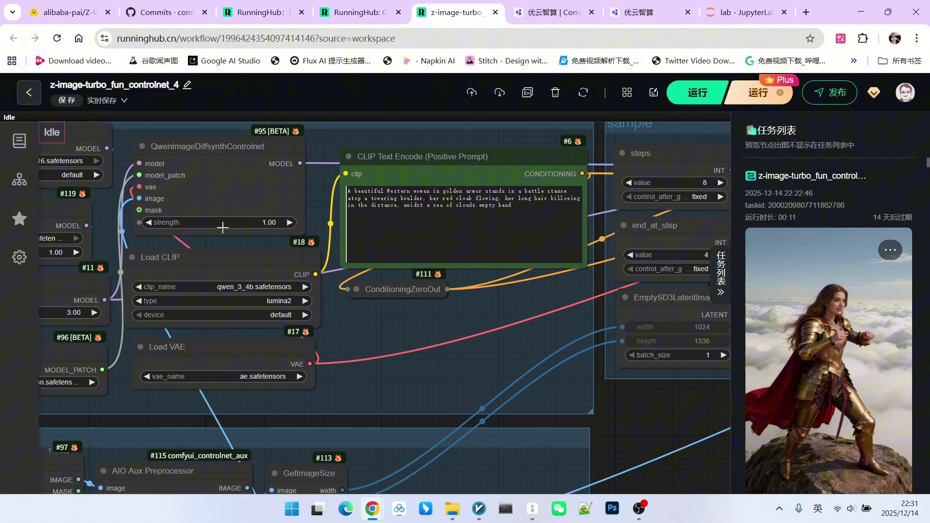
scroll(211, 155, up, 3)
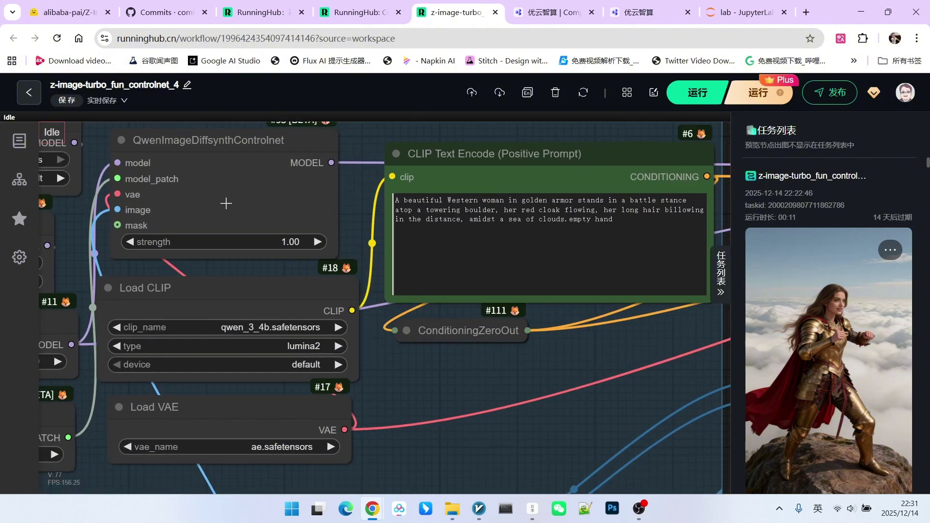
click(297, 254)
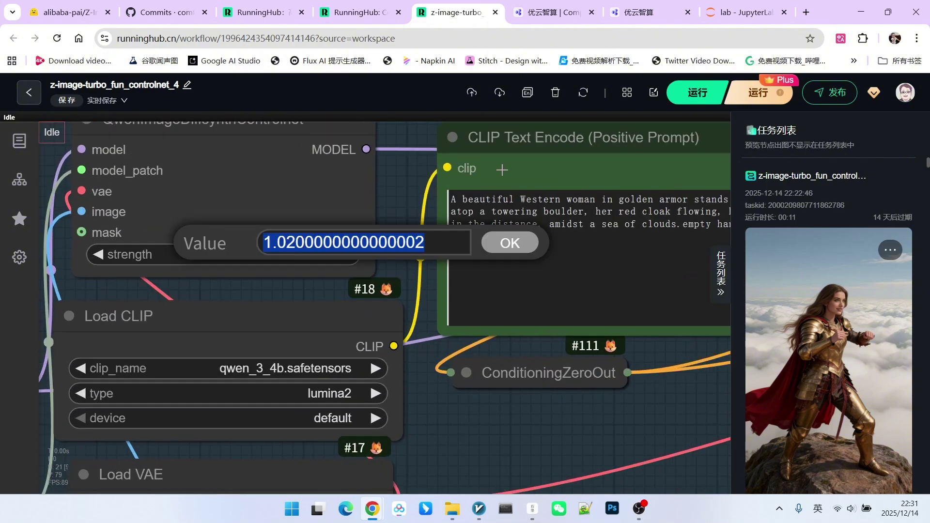
text(0.75)
key(Return)
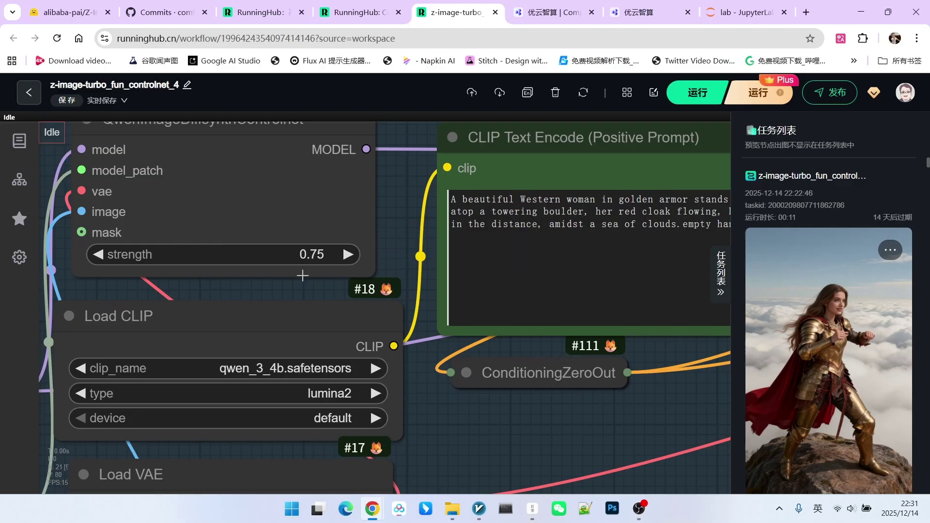
Step: Run the workflow several times with the changed strength and compare each generated image with the pose skeleton
scroll(310, 256, down, 2)
scroll(315, 251, down, 5)
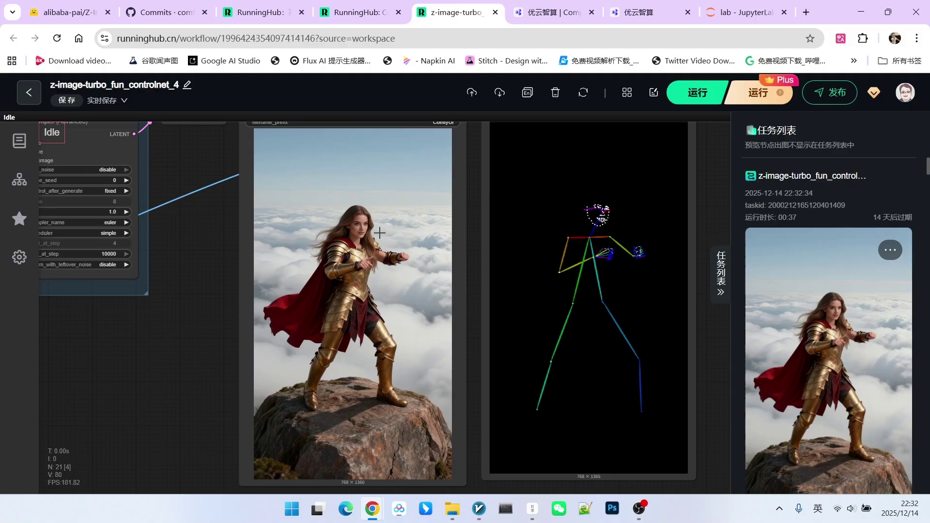
scroll(380, 233, down, 2)
click(699, 95)
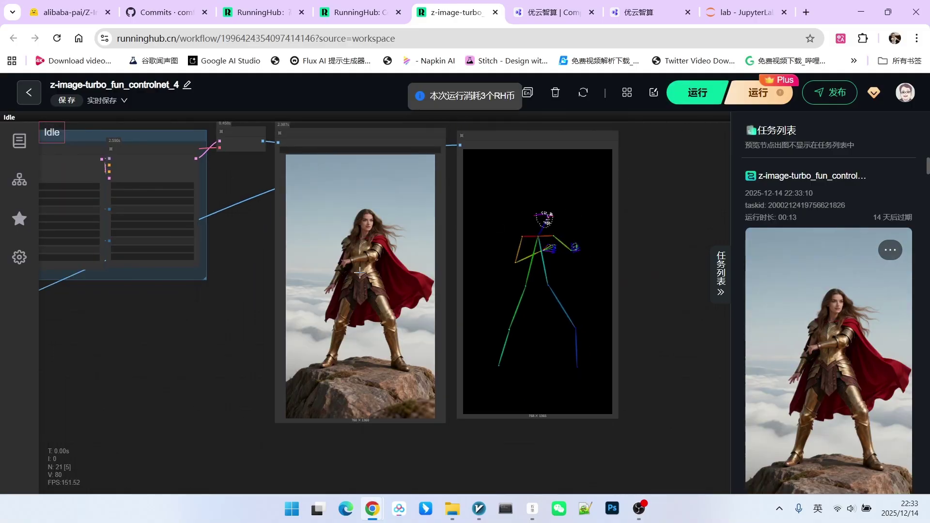
scroll(397, 285, up, 2)
drag(694, 160, 683, 187)
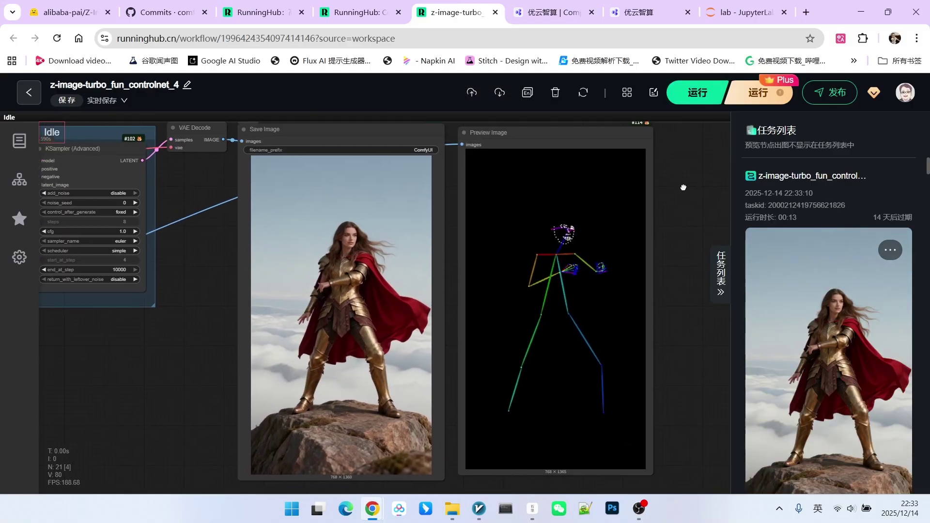
click(696, 96)
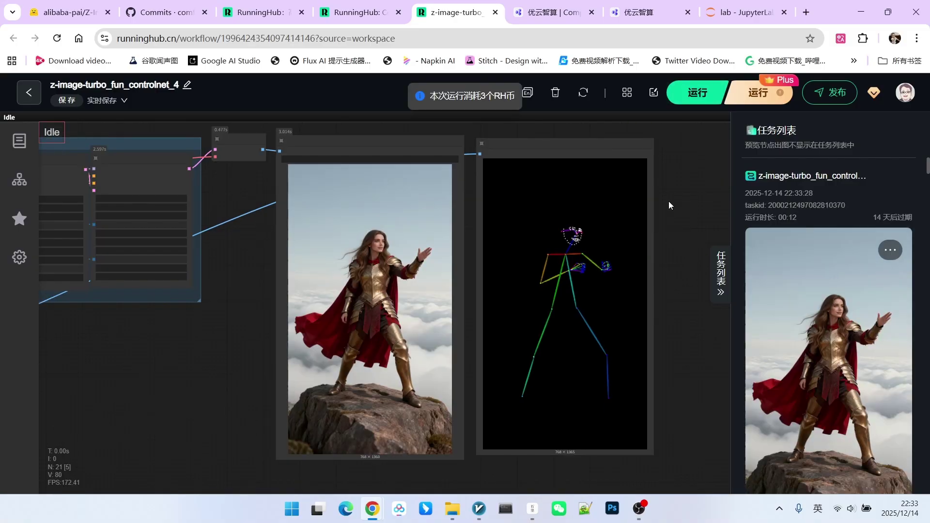
Step: Review the latest generated images in the task list and compare how closely each follows the reference pose
scroll(815, 282, down, 1)
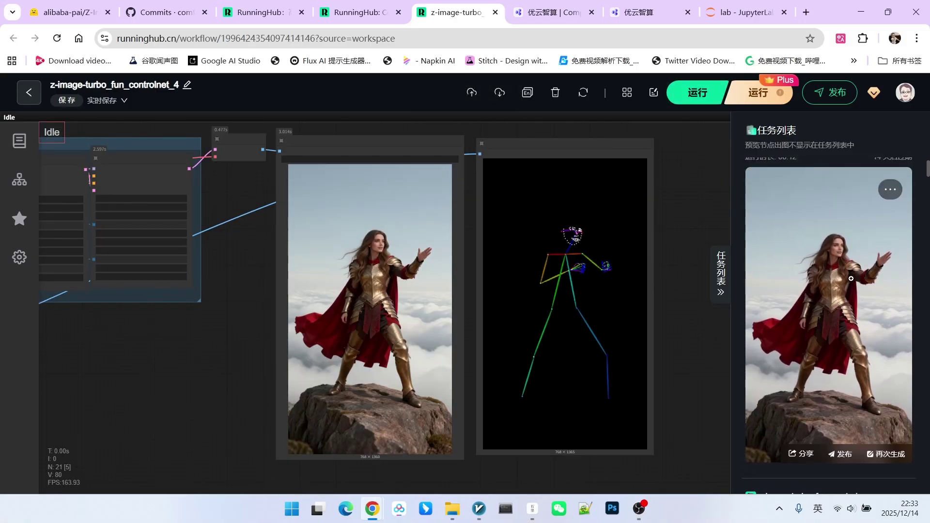
scroll(790, 303, down, 5)
scroll(860, 271, up, 5)
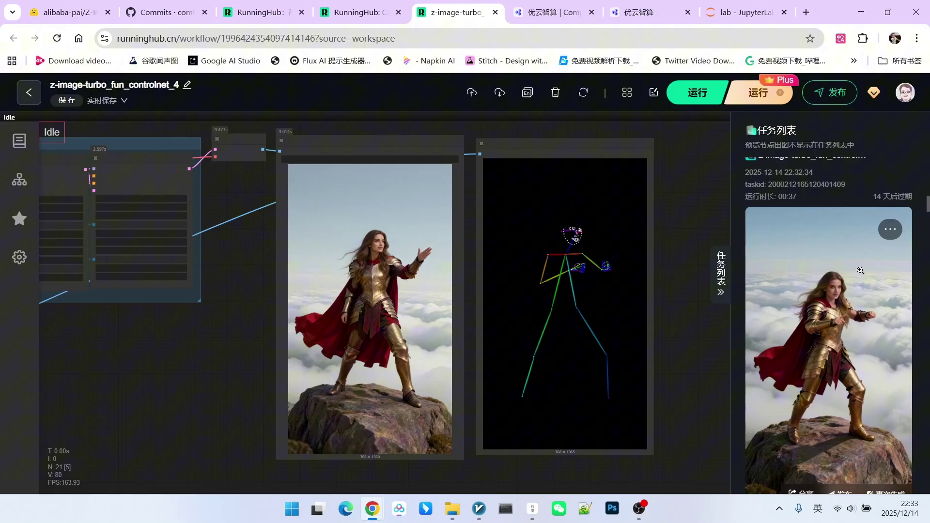
scroll(860, 270, up, 5)
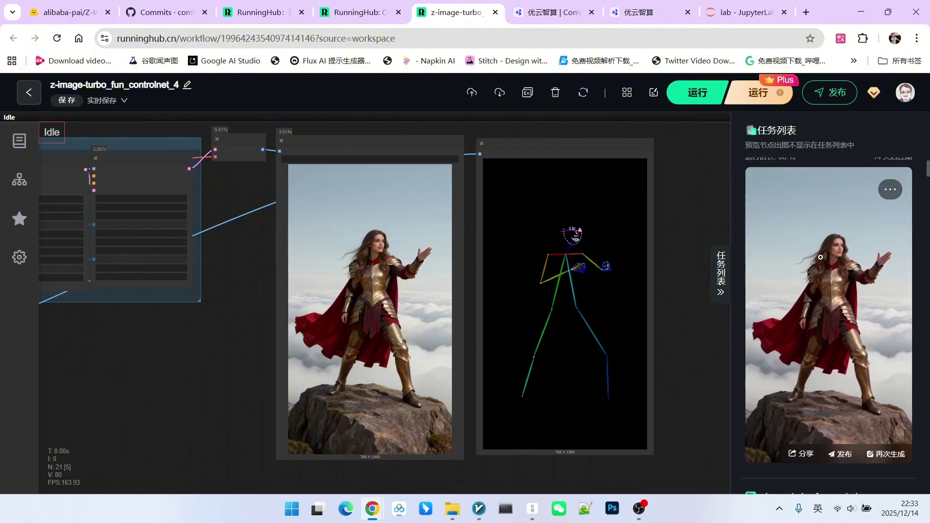
scroll(832, 253, down, 5)
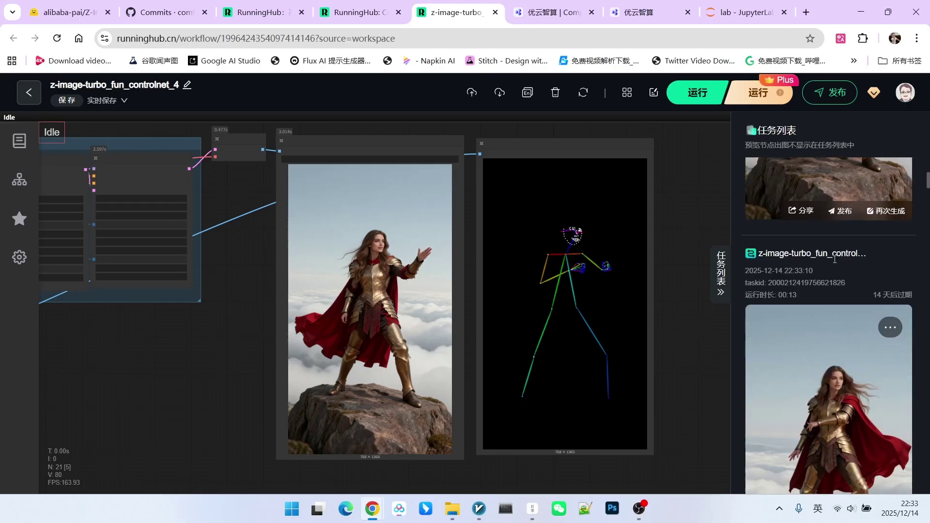
scroll(848, 292, up, 5)
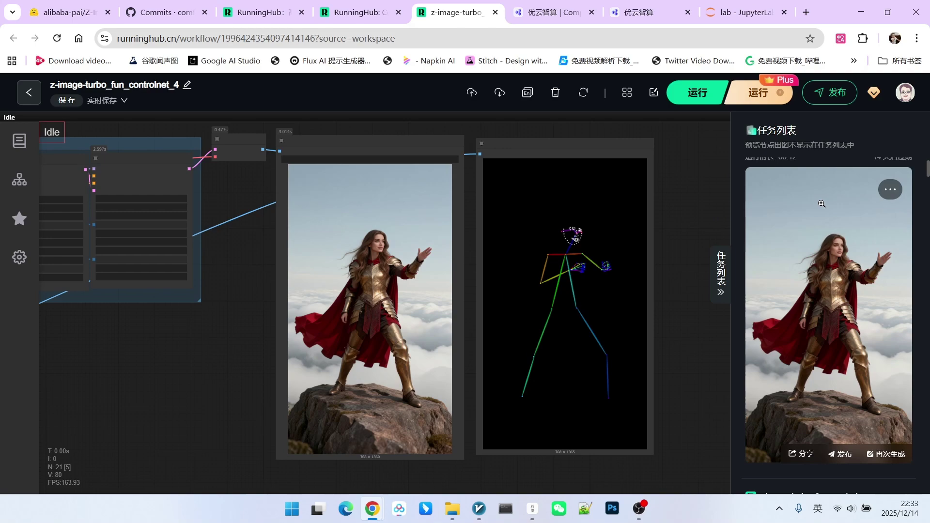
scroll(816, 244, down, 5)
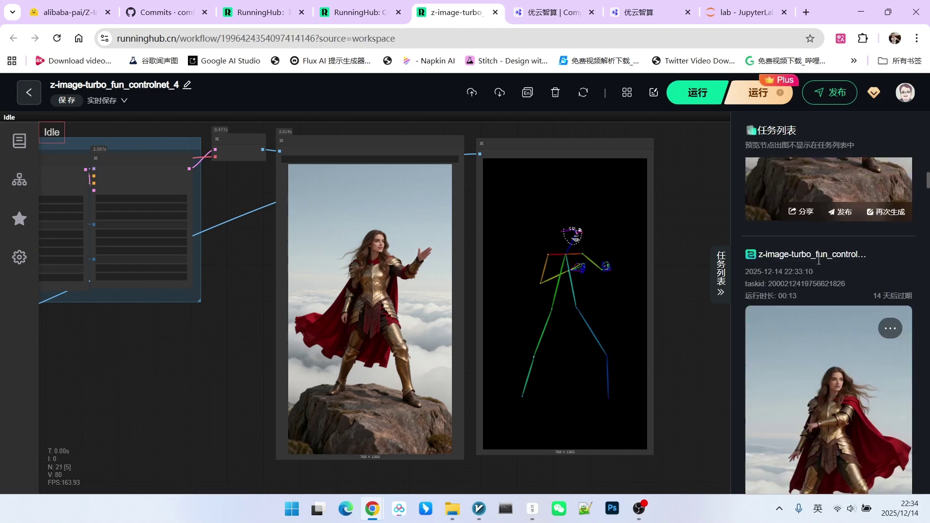
scroll(843, 380, down, 4)
scroll(851, 378, down, 3)
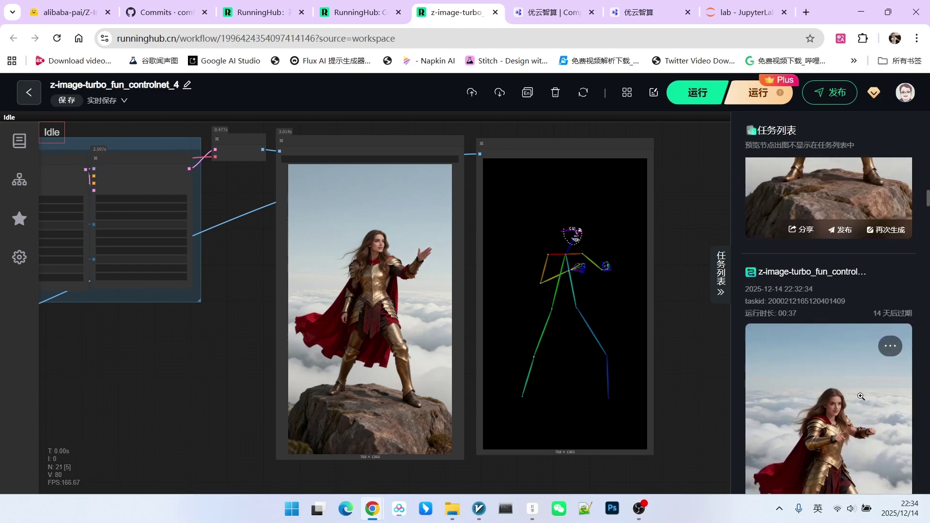
scroll(681, 293, down, 3)
scroll(680, 292, up, 2)
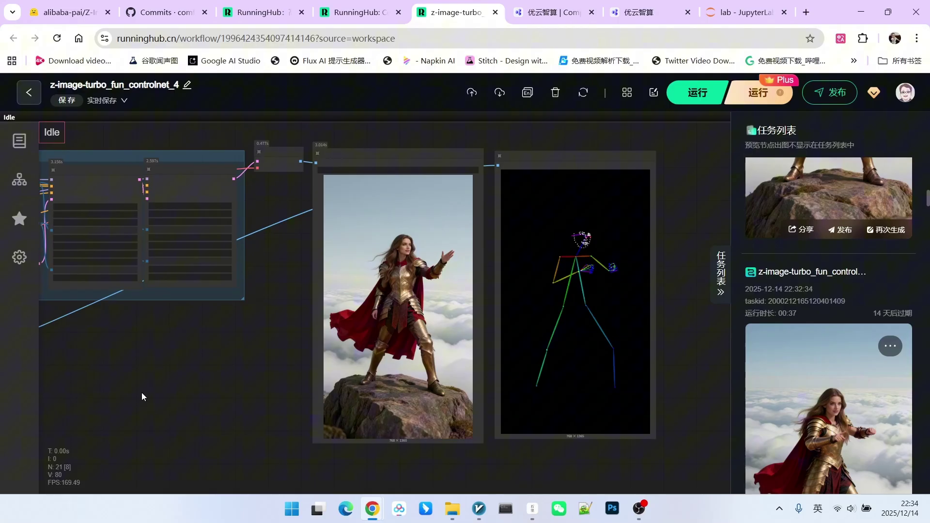
Step: Check the ControlNet strength and prompt in the RunningHub workflow, then run it again and compare the generated figure with the pose skeleton
drag(131, 392, 487, 391)
scroll(98, 201, up, 5)
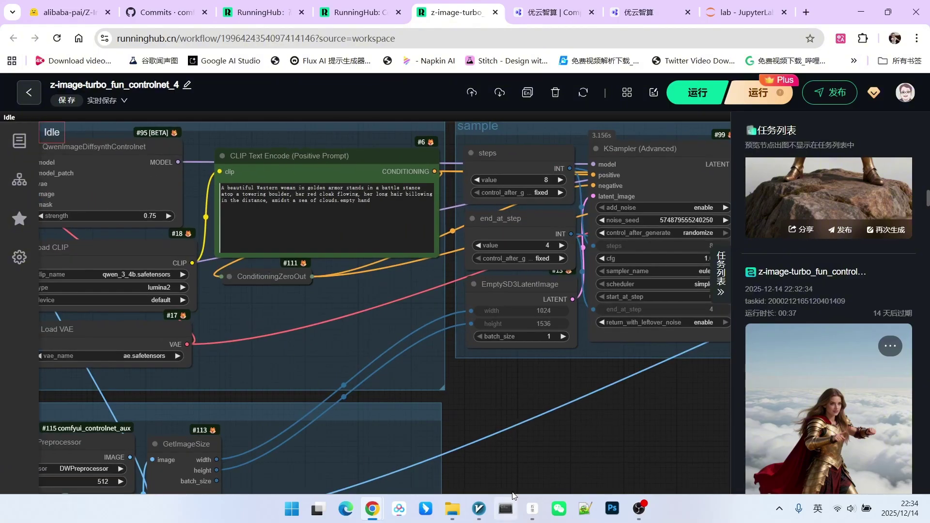
drag(438, 424, 453, 387)
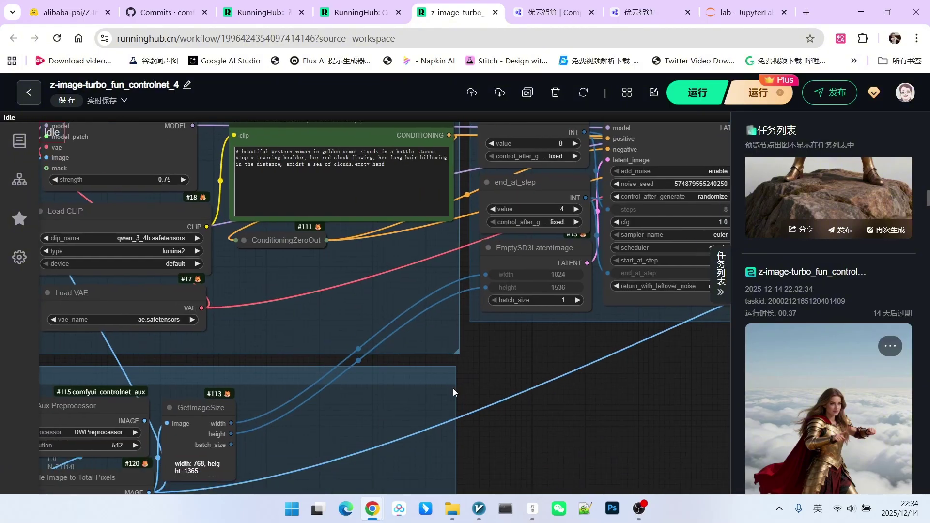
scroll(526, 363, down, 8)
drag(636, 396, 462, 343)
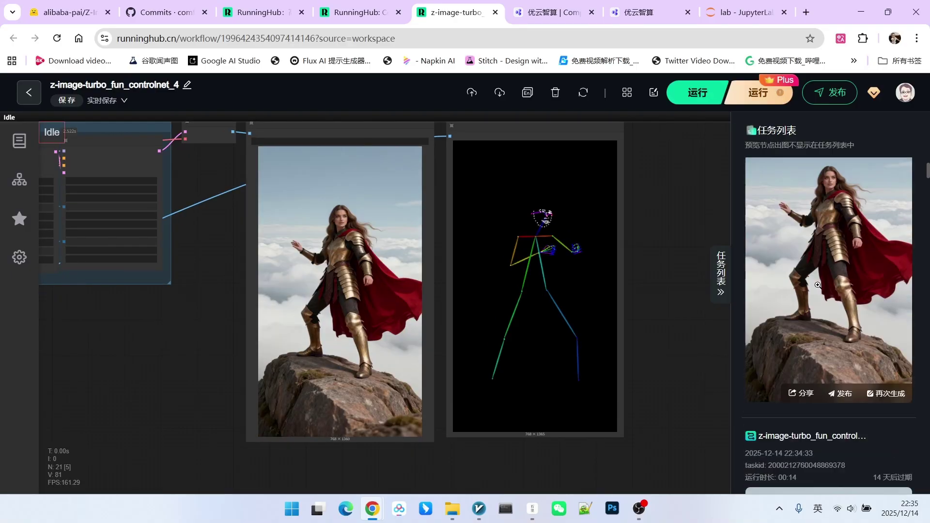
scroll(819, 284, up, 1)
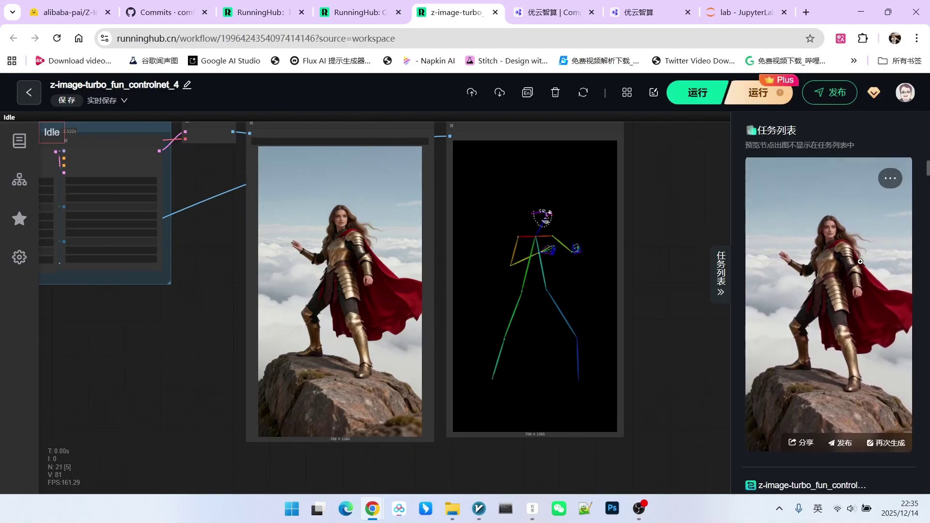
Step: Browse the earlier generated images in the task list and compare their poses with the skeleton reference
scroll(845, 275, down, 2)
scroll(848, 274, down, 5)
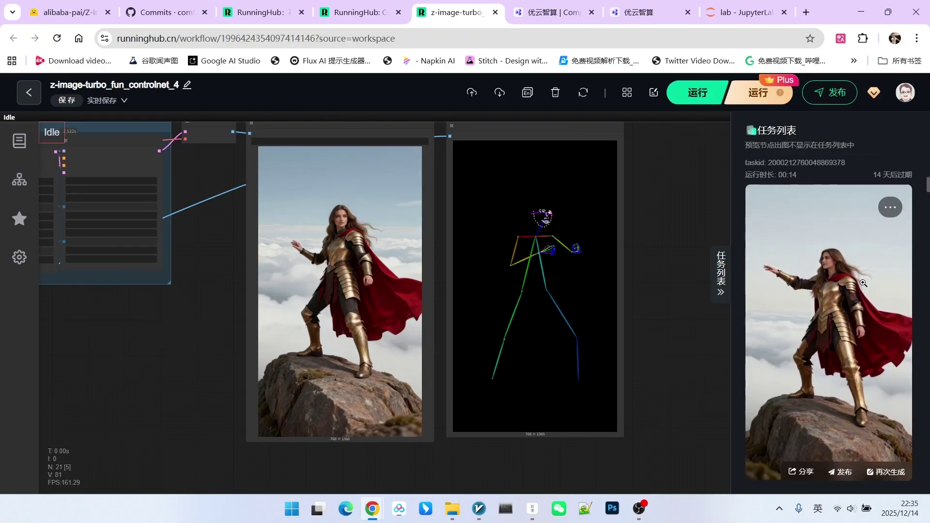
scroll(857, 298, up, 2)
scroll(361, 335, down, 3)
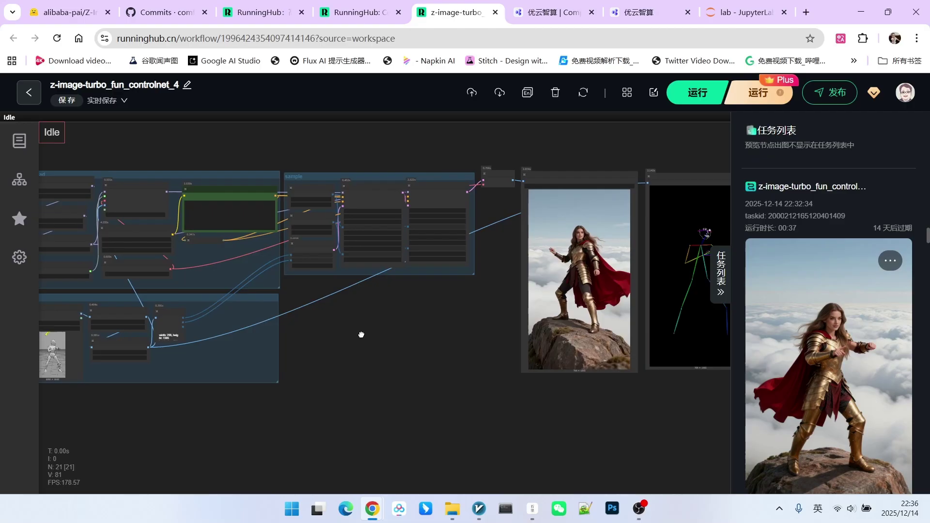
drag(372, 333, 397, 338)
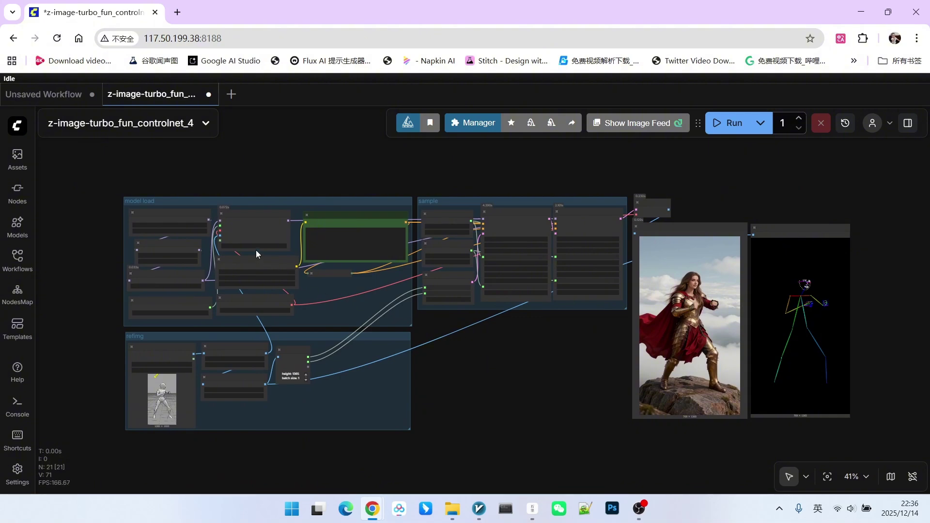
Step: Switch to ComfyUI, run the workflow several times at ControlNet strength 0.75, and compare each generated image with the pose skeleton
scroll(256, 254, up, 8)
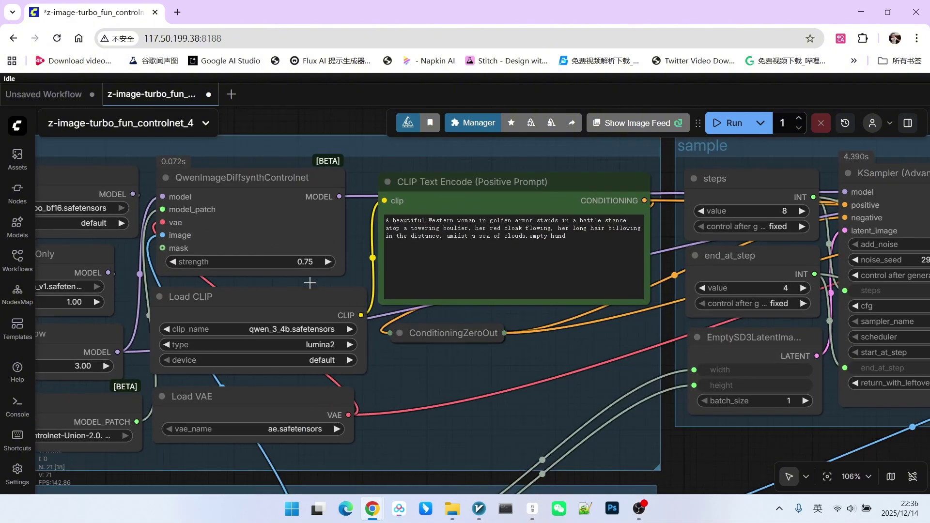
scroll(305, 241, down, 1)
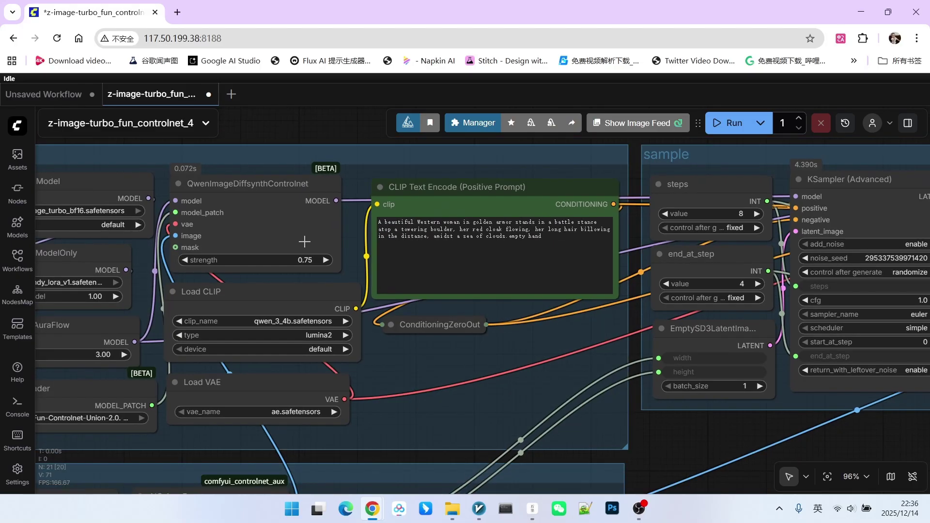
scroll(304, 241, down, 1)
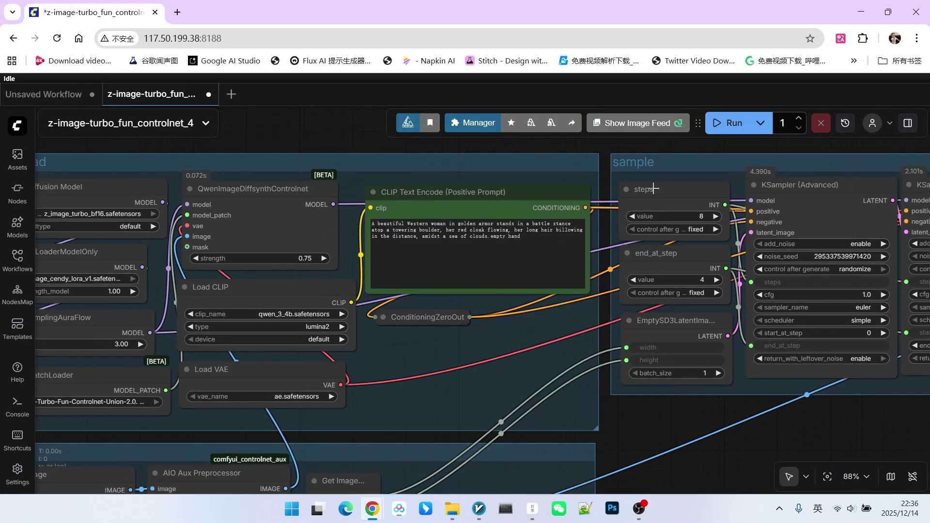
click(722, 124)
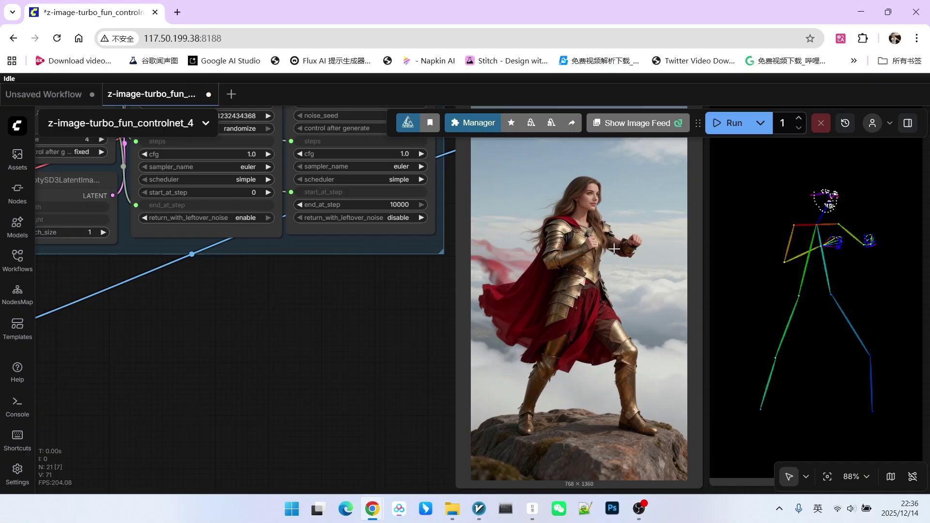
scroll(585, 252, down, 6)
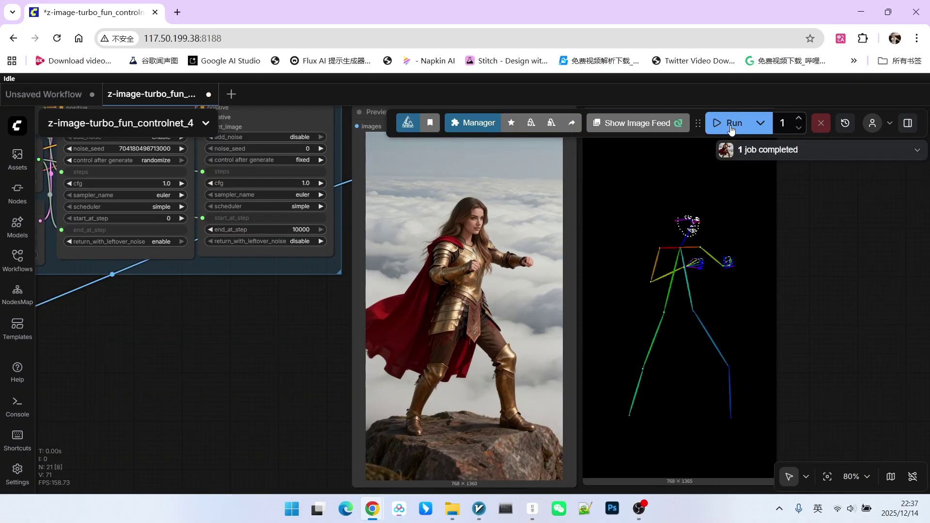
click(730, 123)
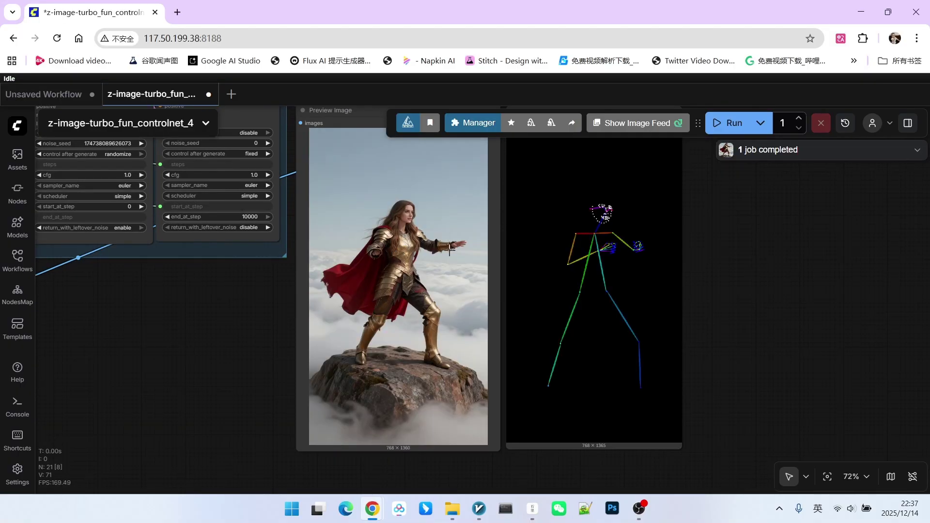
click(732, 125)
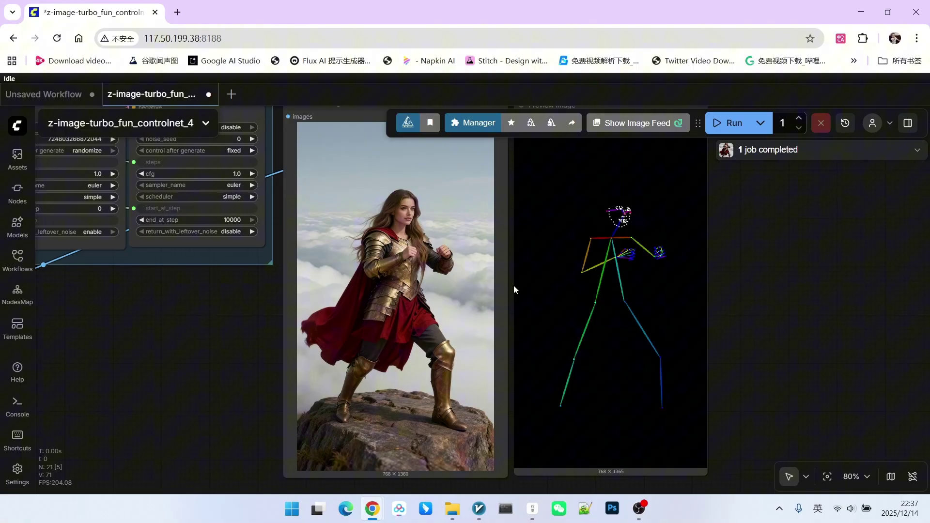
Step: Browse the previously generated images in the media assets and close the asset list
click(17, 156)
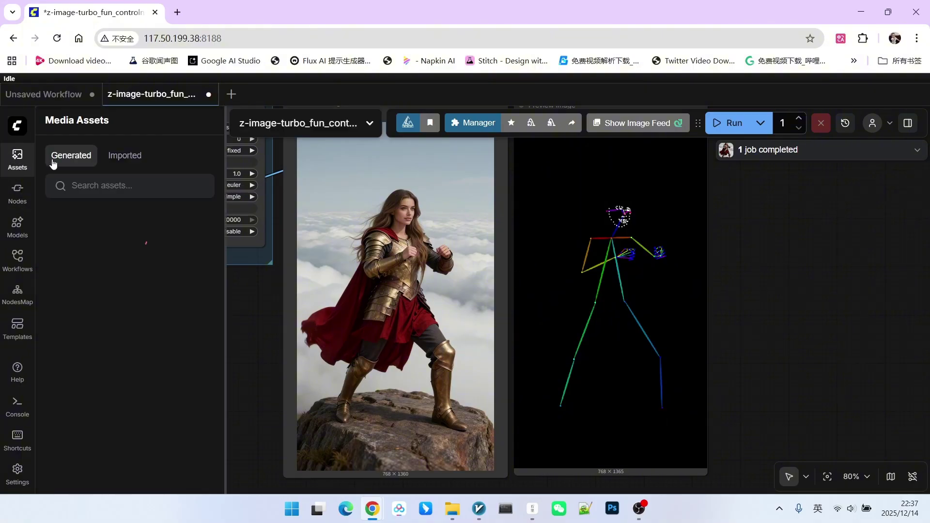
scroll(144, 279, down, 5)
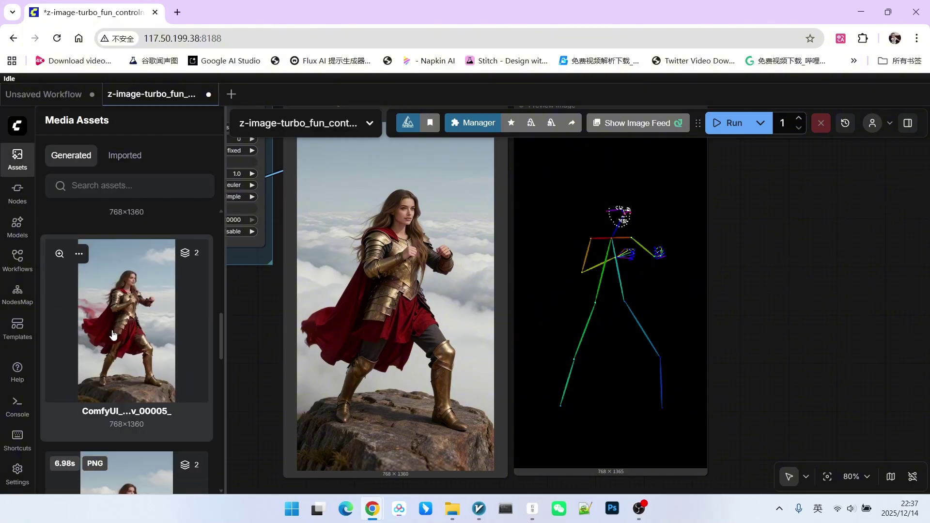
click(17, 159)
Step: Open the strength value of the QwenImageDiffsynthControlnet node for editing
scroll(240, 327, down, 5)
drag(175, 353, 552, 344)
scroll(179, 160, up, 6)
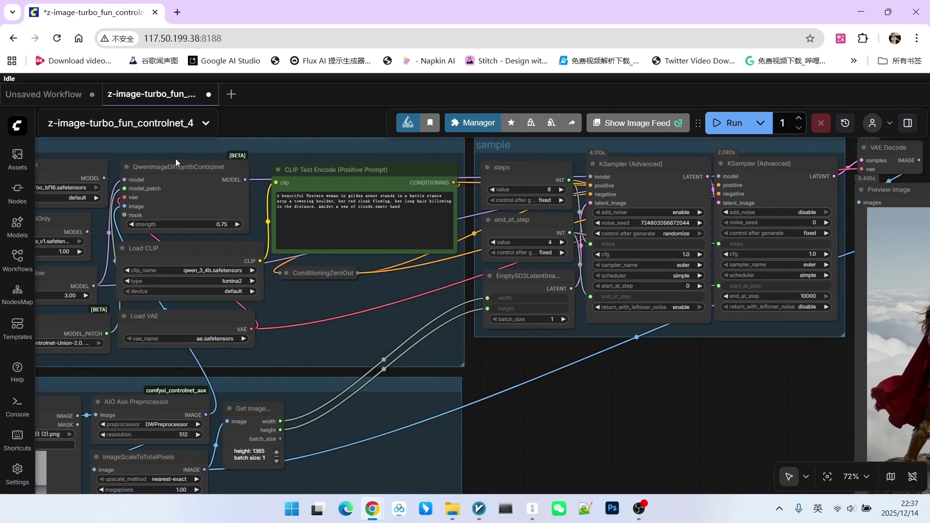
click(235, 230)
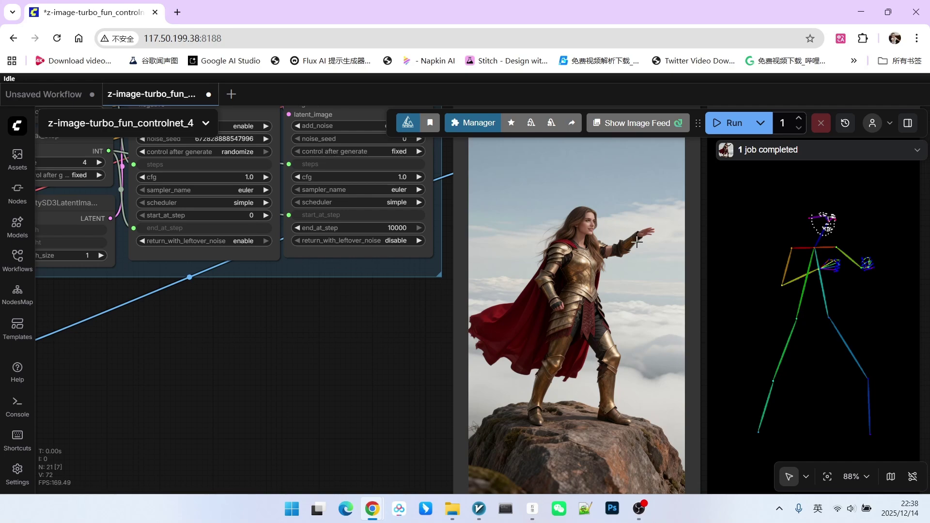
Step: Generate several more images with the ComfyUI workflow and compare each figure's arms and stance with the pose skeleton
click(728, 124)
scroll(401, 412, down, 1)
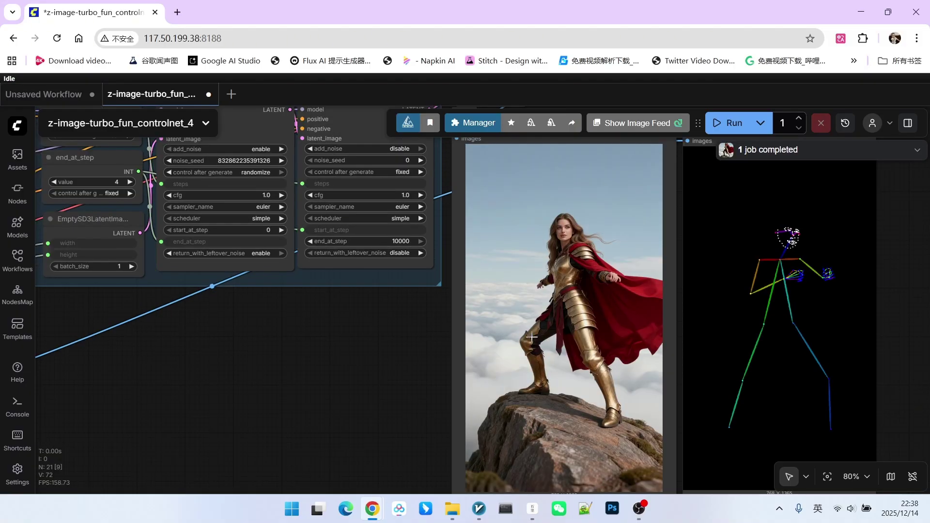
scroll(591, 300, down, 1)
scroll(586, 290, down, 1)
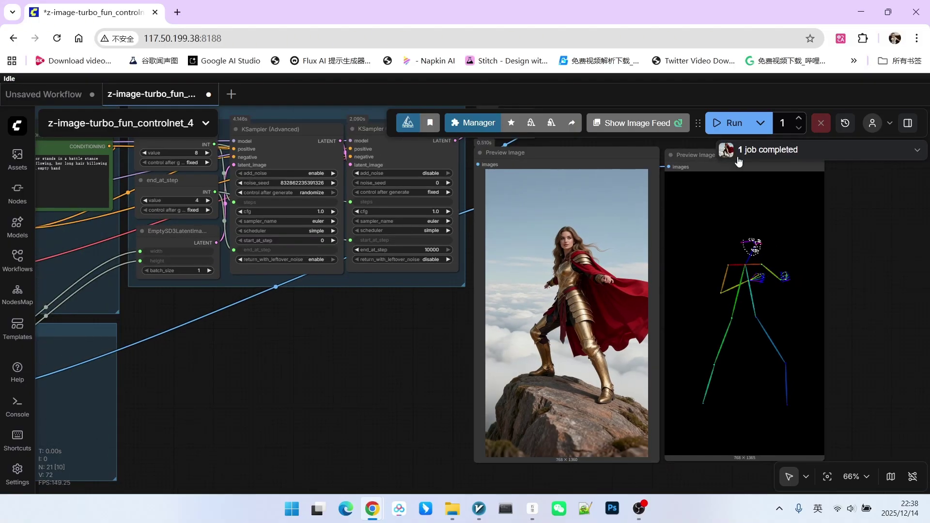
key(ctrl+Return)
scroll(583, 283, up, 7)
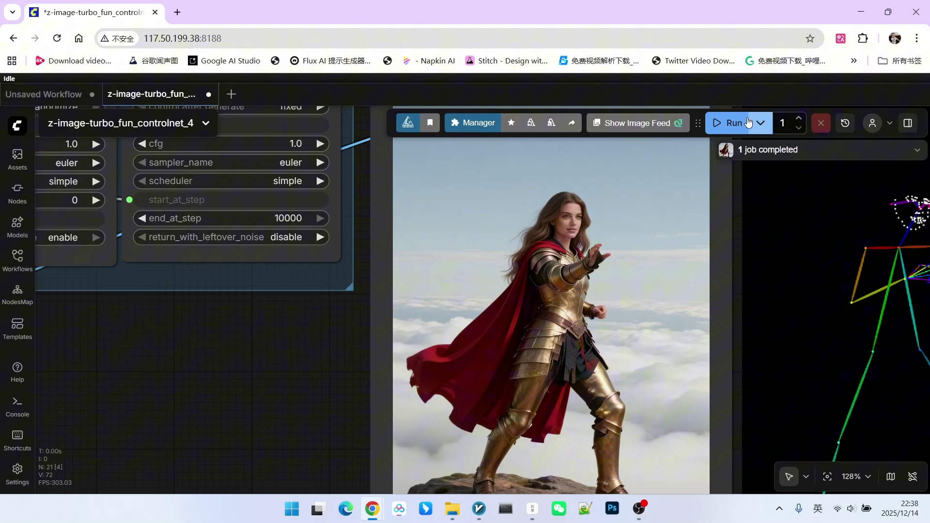
drag(441, 343, 475, 344)
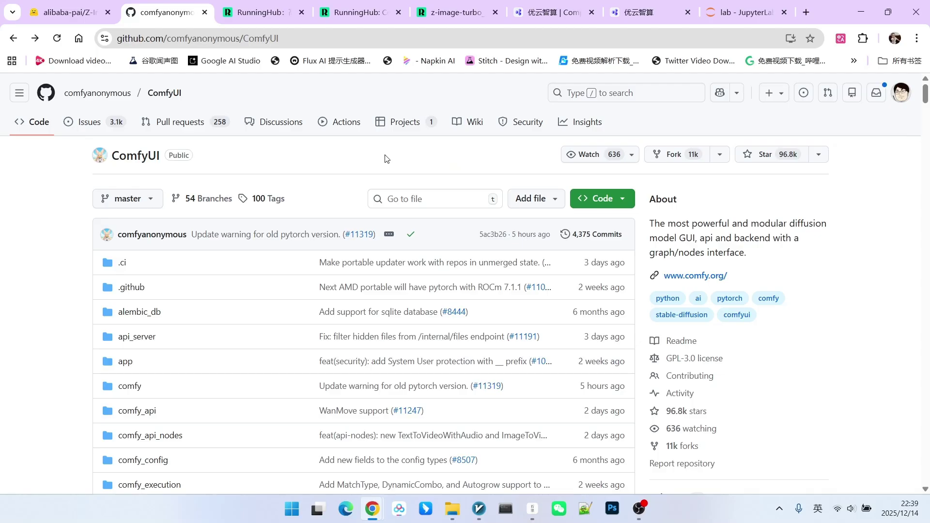
Step: Open the commit history of the ComfyUI GitHub repository and locate the z image fun control union 2.0 commit
scroll(297, 243, down, 2)
scroll(204, 167, up, 2)
click(598, 238)
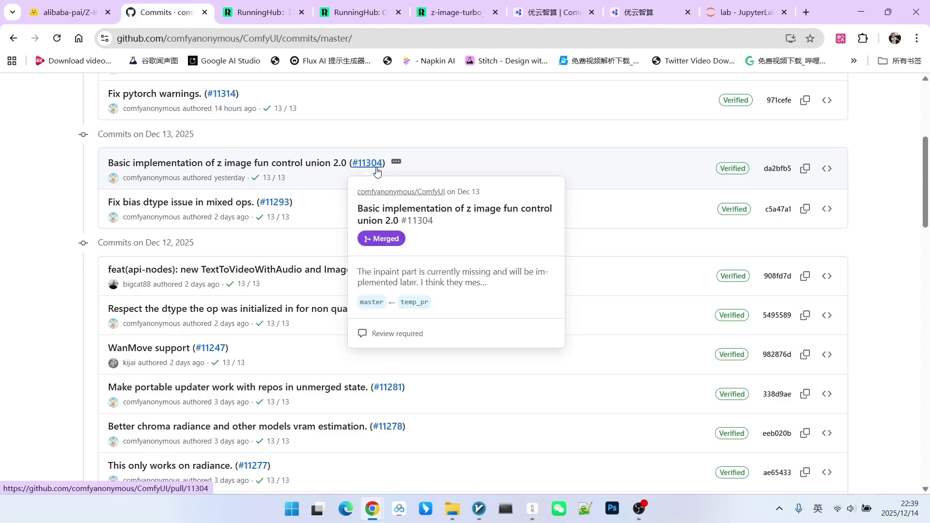
Step: Switch to the Z-Image-Turbo-Fun-Controlnet-Union-2.0 model card on Hugging Face and read the Model Features section
key(ctrl+shift+Tab)
scroll(303, 264, down, 1)
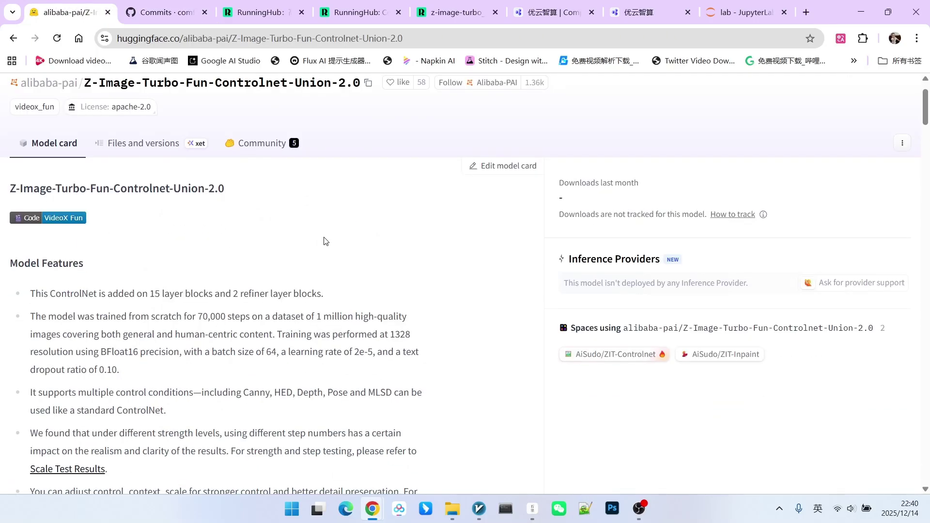
scroll(346, 236, up, 1)
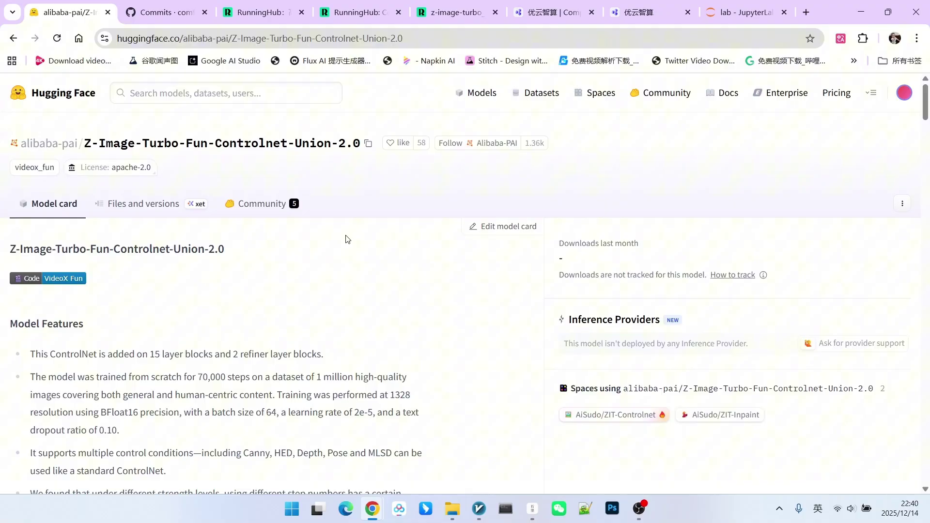
scroll(346, 237, down, 4)
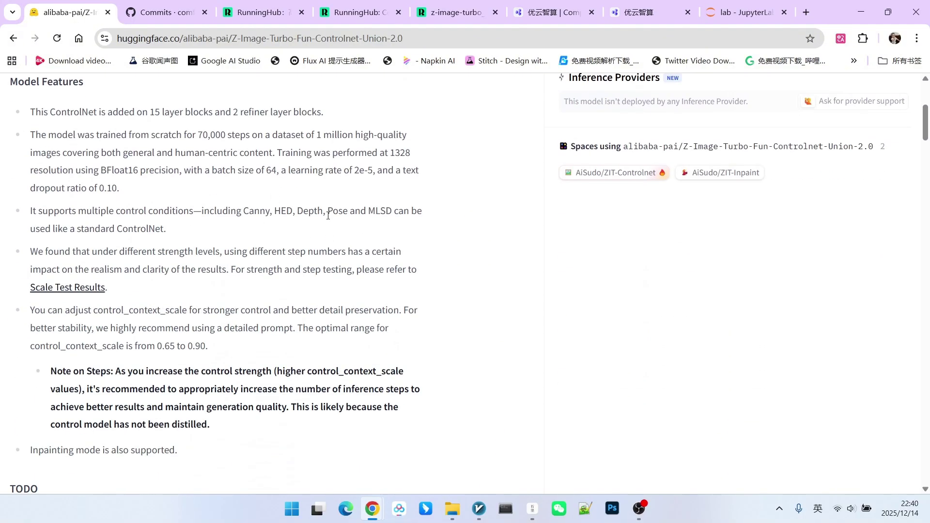
Step: Examine the Pose + Inpaint example in the model card's Results section, comparing the source image and mask with the output
scroll(332, 203, down, 8)
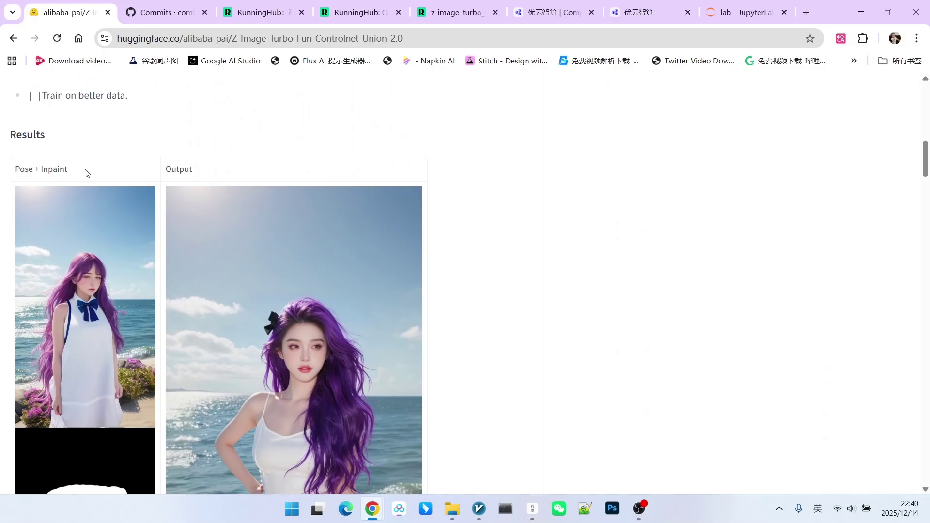
scroll(129, 172, down, 1)
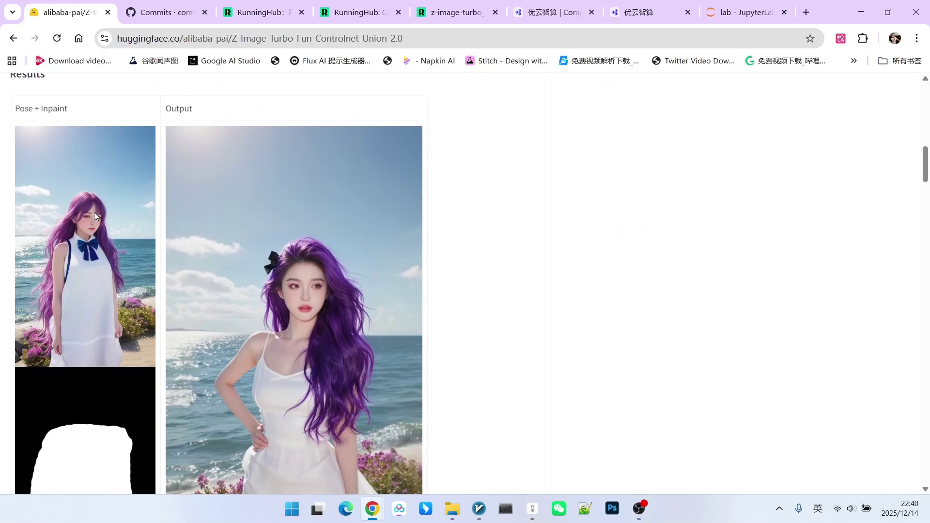
scroll(127, 174, down, 1)
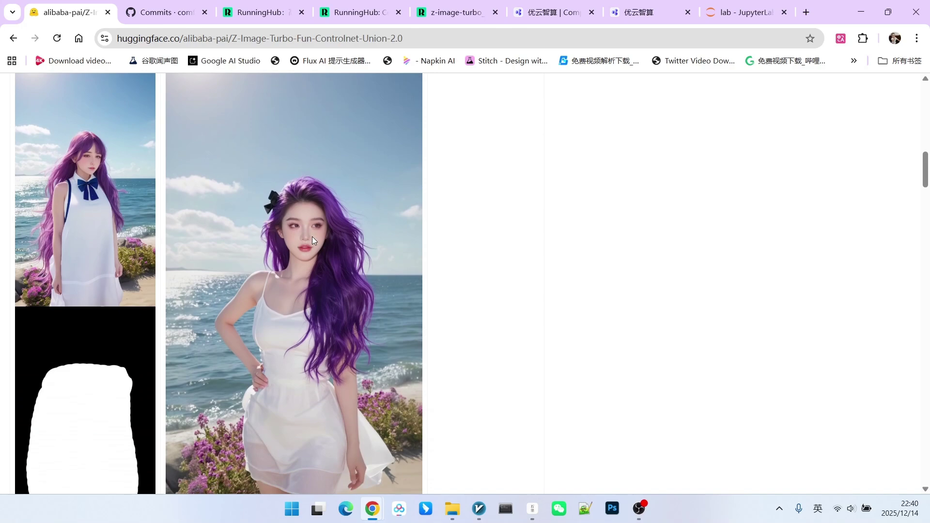
scroll(325, 227, up, 2)
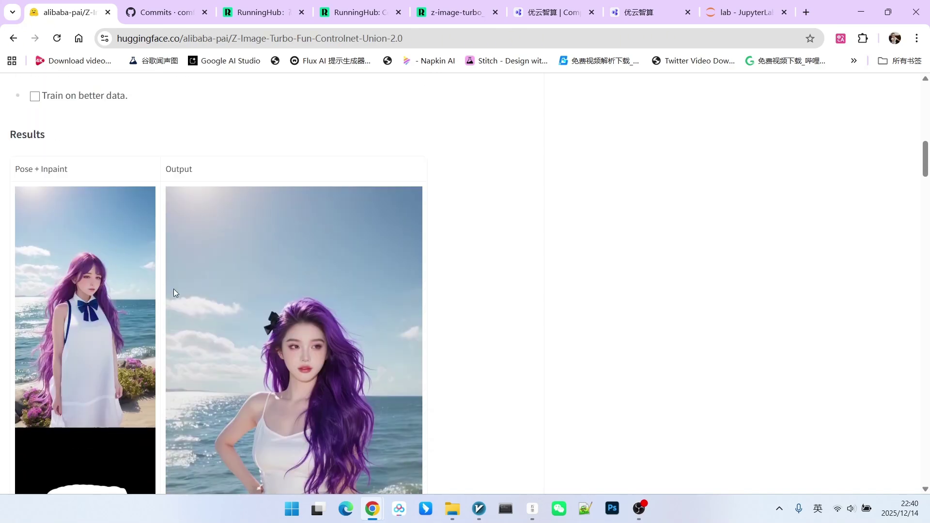
scroll(216, 284, down, 4)
scroll(219, 283, up, 3)
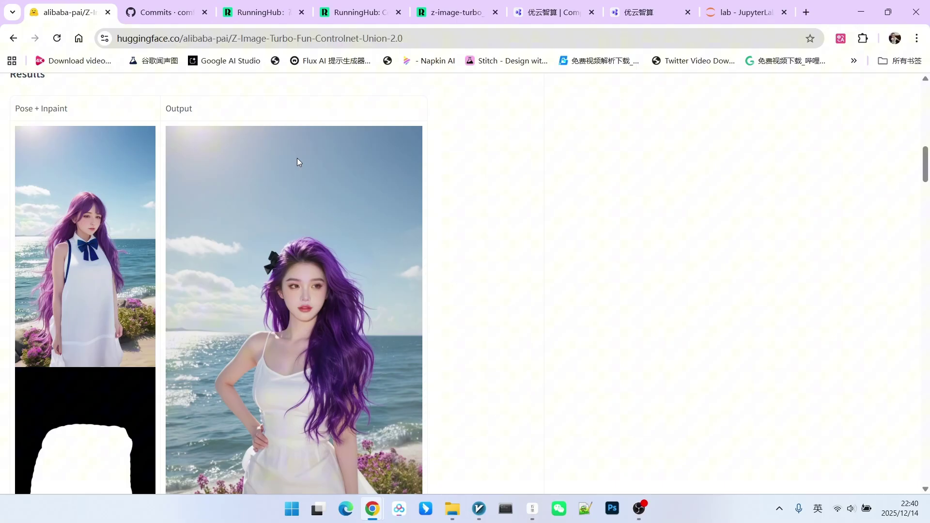
Step: Open pull request #11304 from the ComfyUI commit list on GitHub and read the author's comment, highlighting the sentence about the inpaint part
click(167, 12)
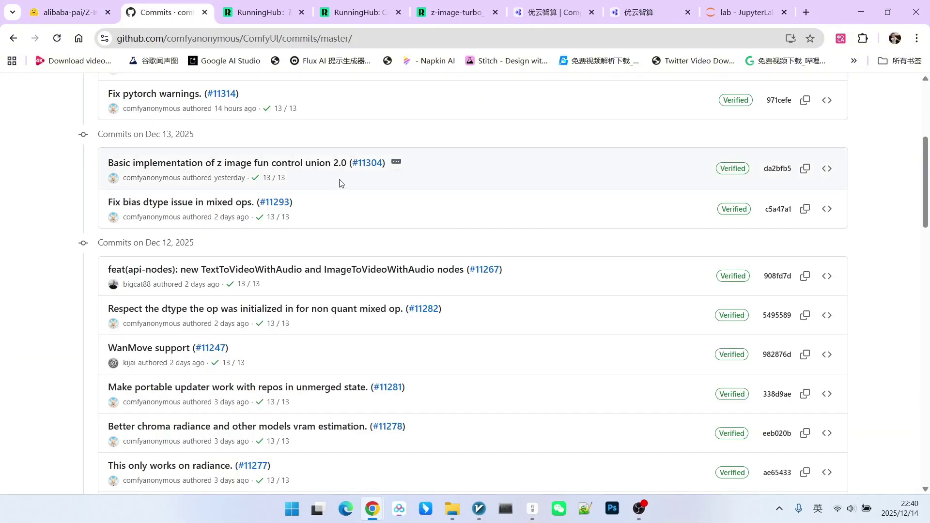
click(369, 164)
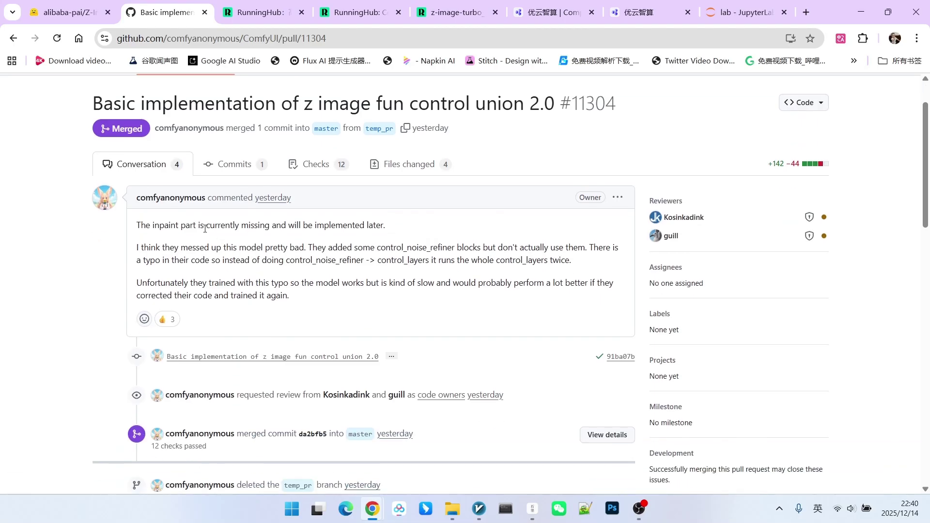
drag(204, 225, 309, 229)
click(184, 251)
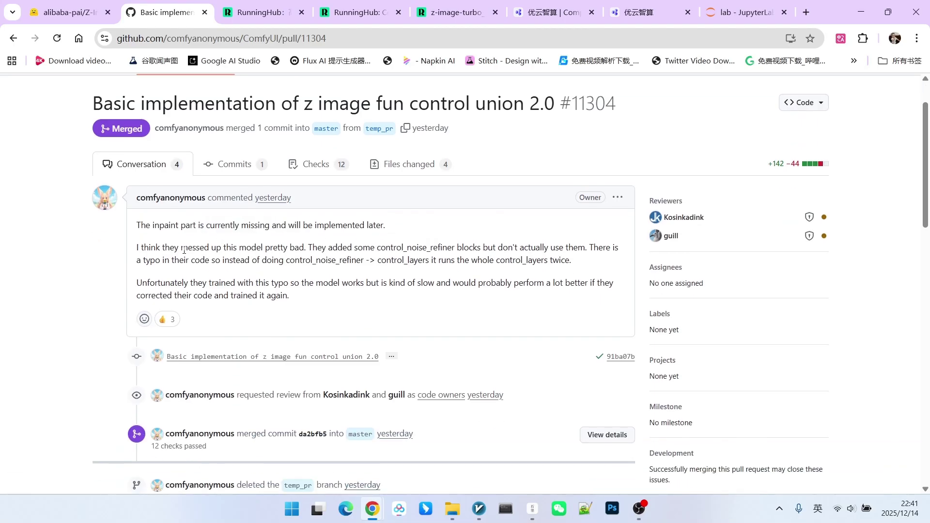
drag(200, 227, 306, 225)
drag(195, 225, 370, 224)
click(243, 225)
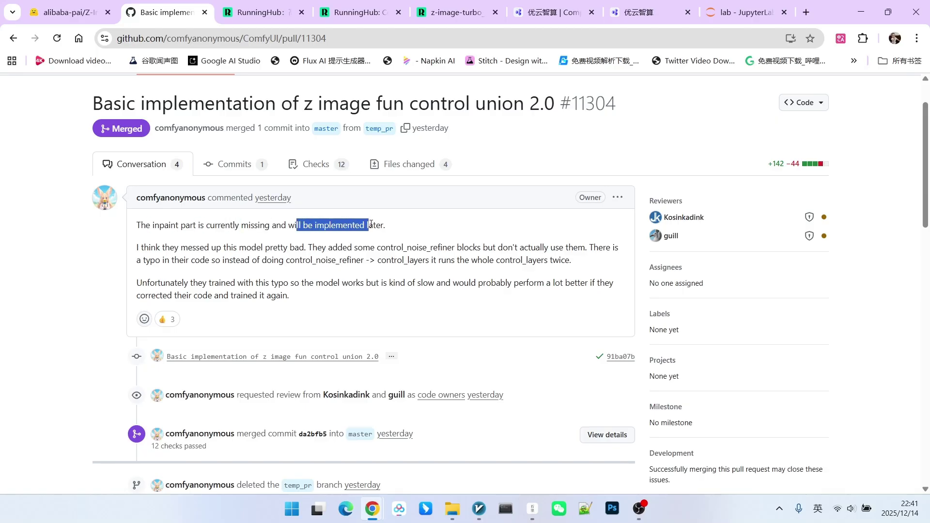
click(430, 231)
scroll(315, 278, down, 1)
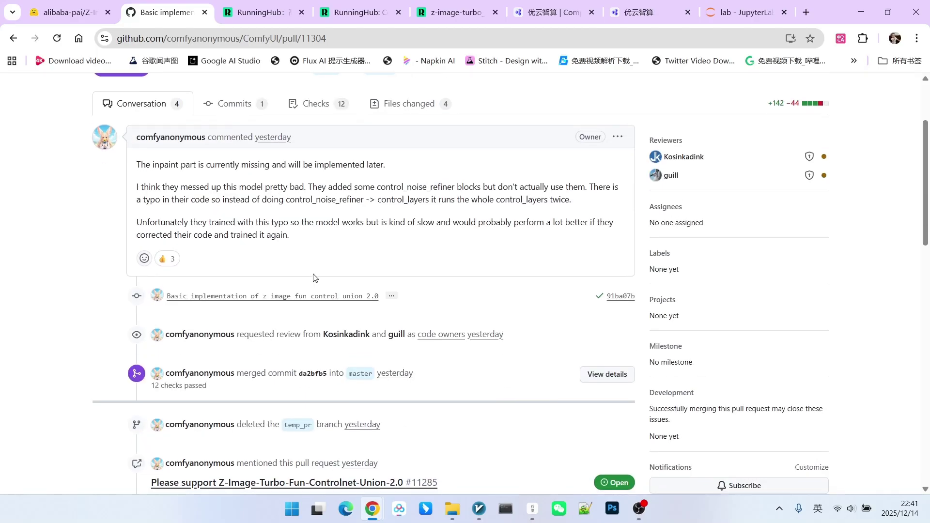
Step: Switch to the Hugging Face model card and highlight the supported control conditions Canny, HED, Depth, Pose and MLSD under Model Features
click(67, 7)
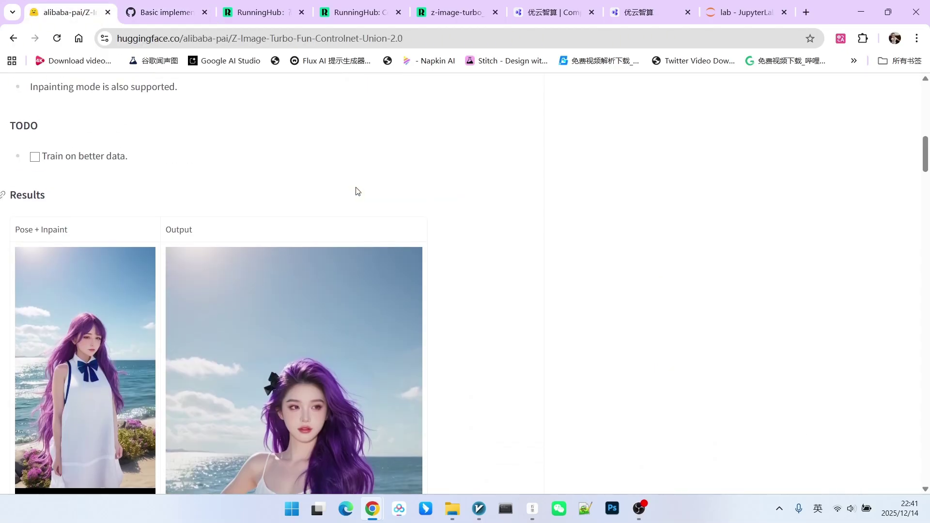
scroll(280, 187, down, 2)
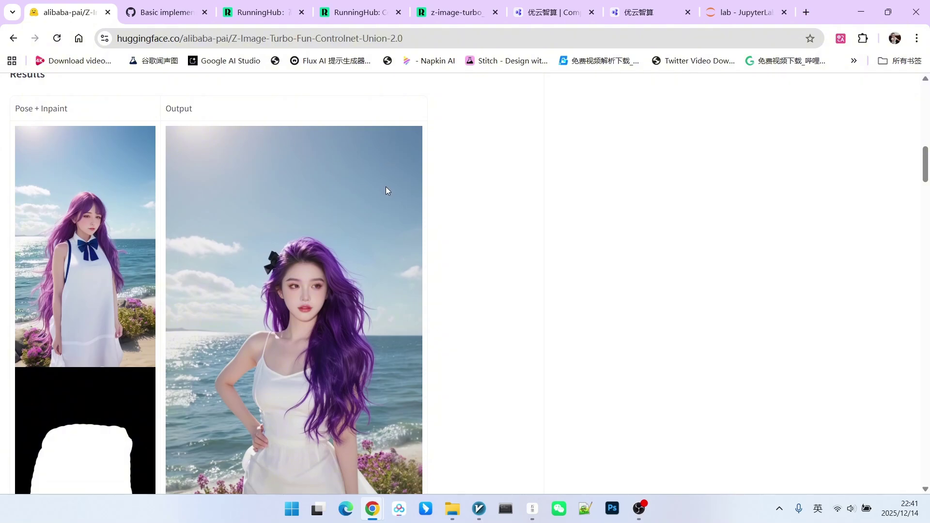
drag(925, 165, 926, 123)
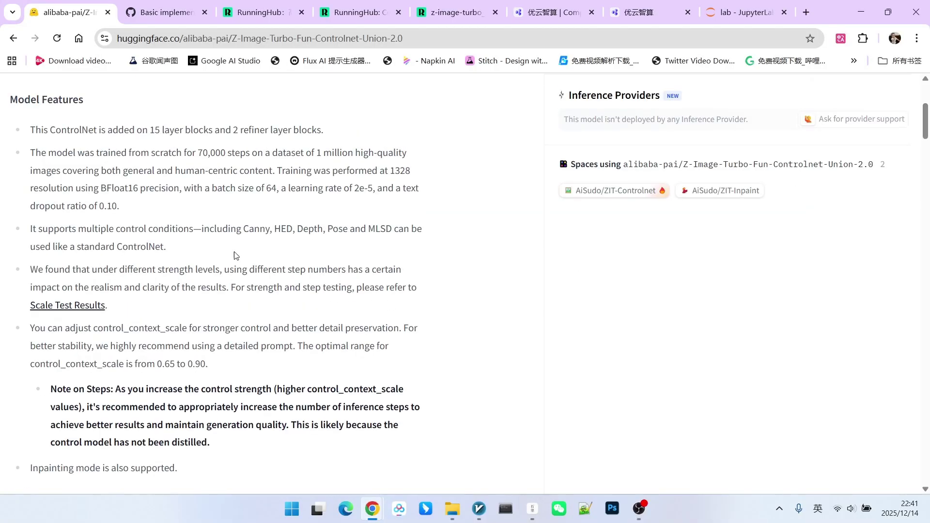
drag(244, 228, 405, 229)
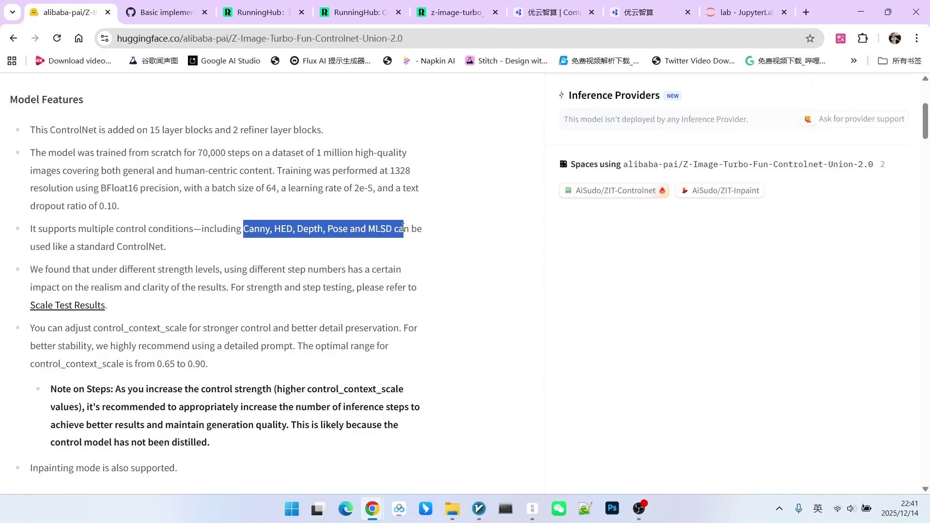
click(313, 193)
Step: Read the Note on Steps in Model Features, highlighting the recommendation to increase the number of inference steps
scroll(314, 193, down, 1)
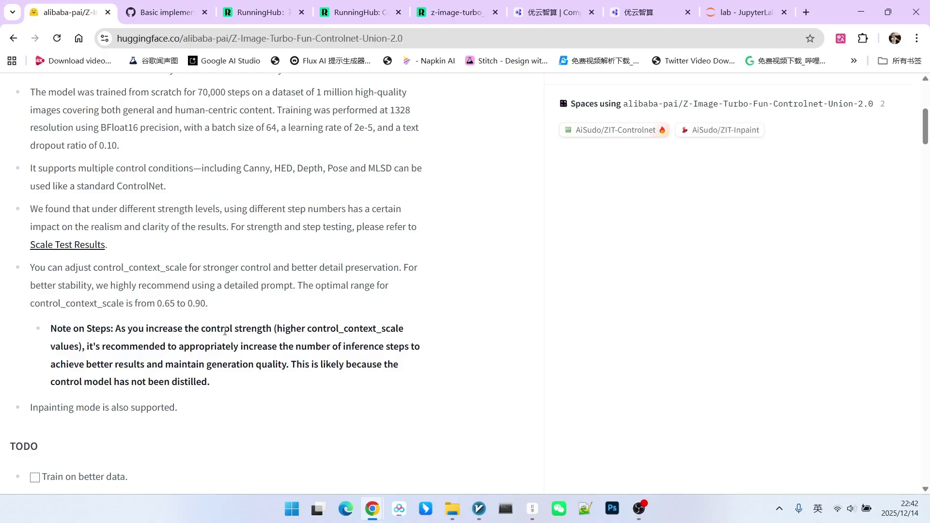
drag(52, 328, 227, 381)
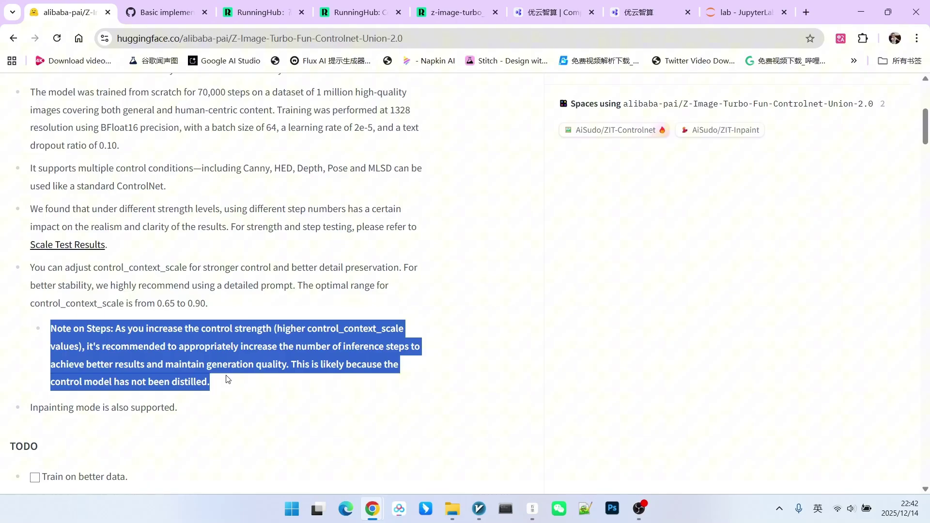
click(286, 325)
drag(139, 347, 387, 347)
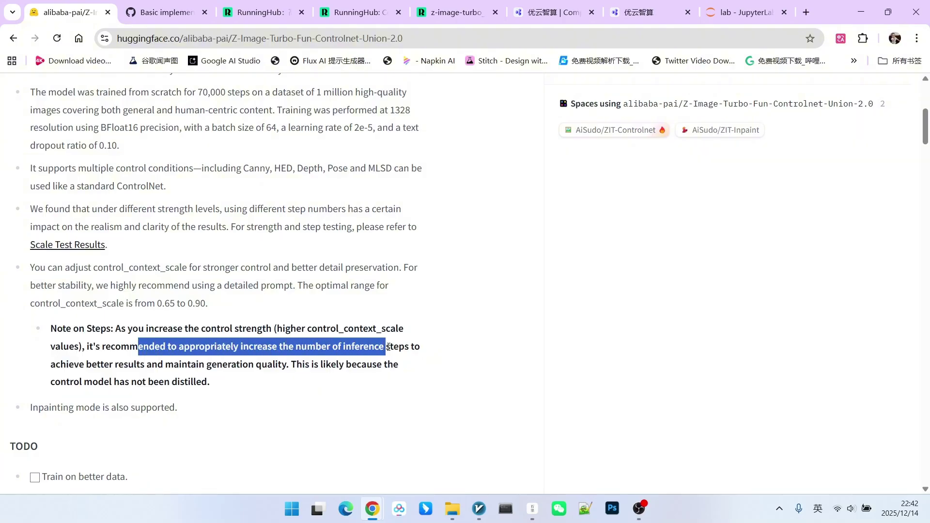
click(333, 221)
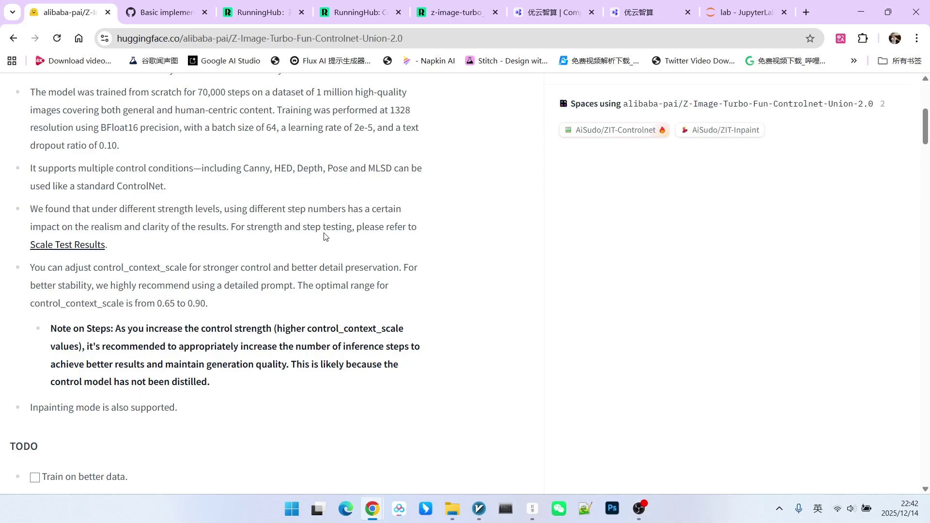
Step: Find the Control Scale strength table in the model card and examine its lower scales against 9, 10 and 20 diffusion steps
scroll(356, 199, down, 20)
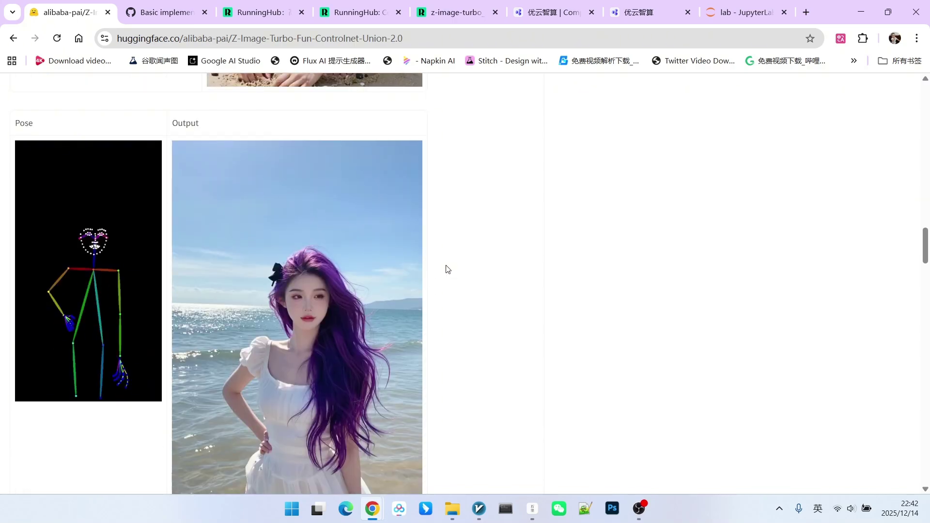
scroll(447, 267, down, 20)
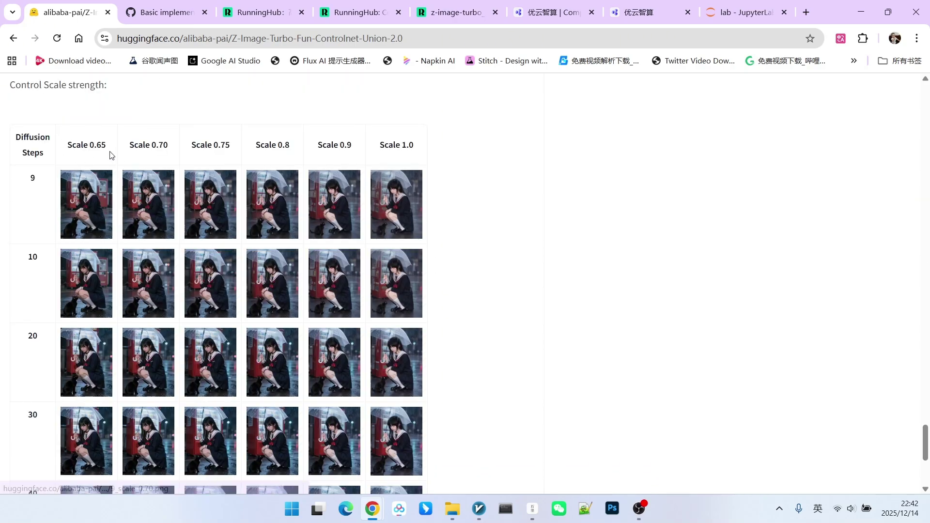
double_click(91, 144)
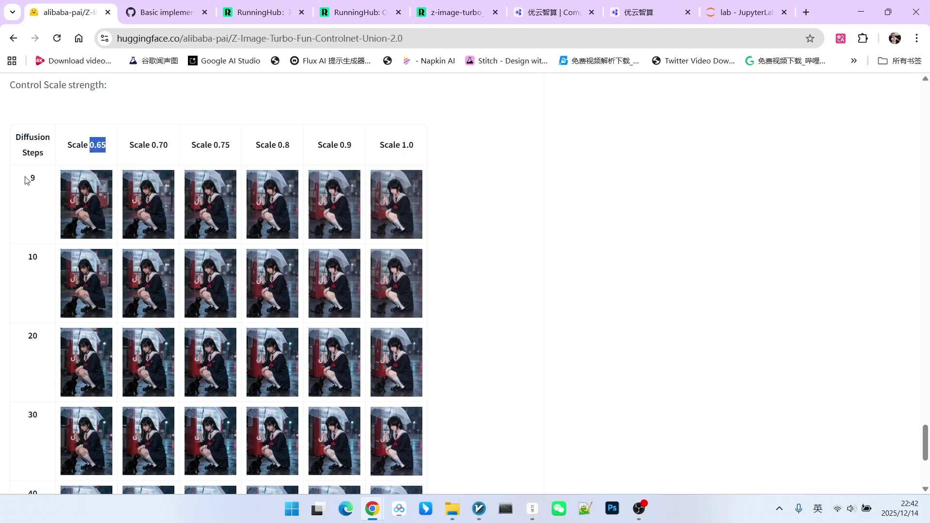
drag(28, 178, 41, 183)
click(154, 158)
drag(20, 260, 38, 256)
drag(214, 145, 228, 145)
drag(28, 334, 45, 337)
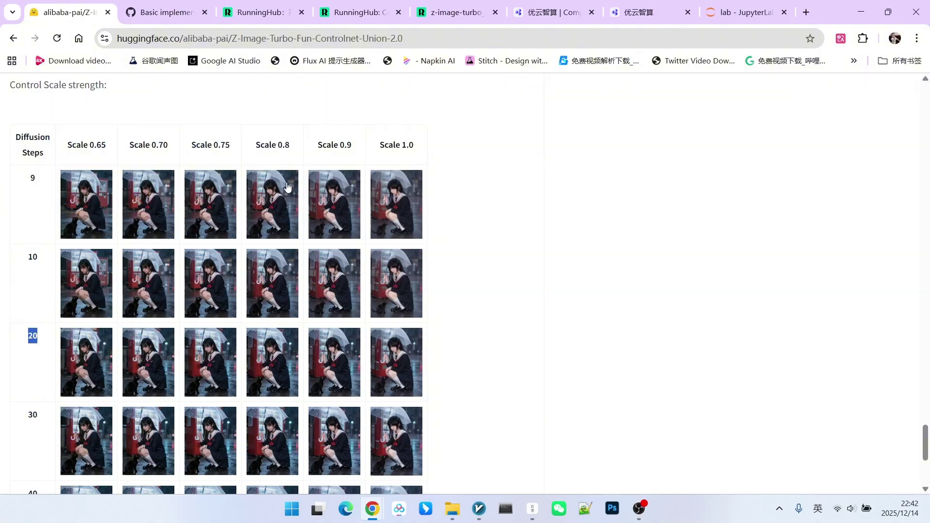
Step: Highlight the Scale 1.0 column and the 40-step row of the scale test table and compare the sample images
scroll(315, 165, down, 2)
scroll(339, 145, up, 1)
drag(389, 83, 412, 84)
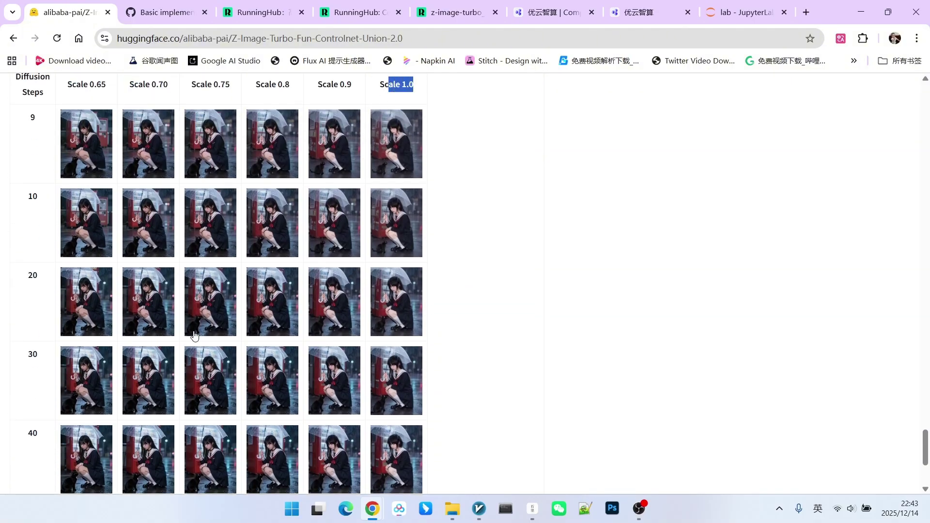
scroll(47, 360, down, 1)
drag(28, 372, 51, 373)
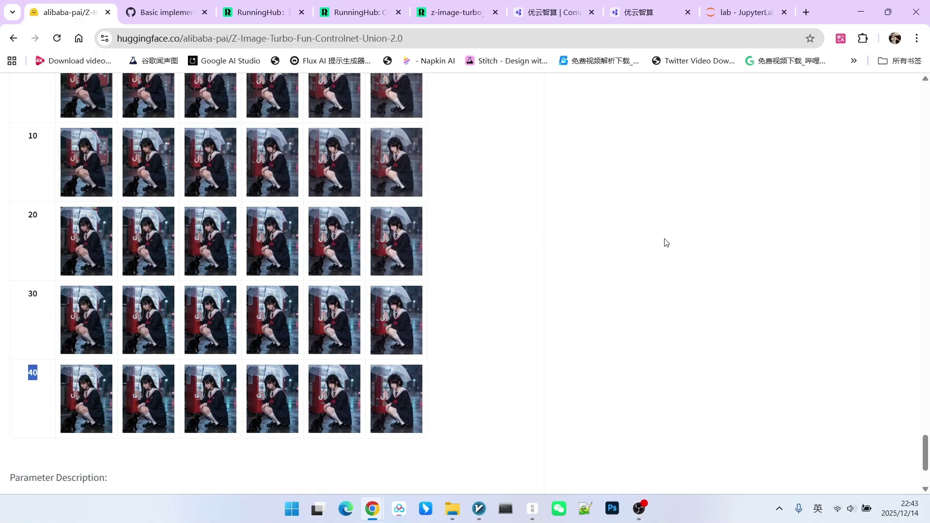
click(682, 239)
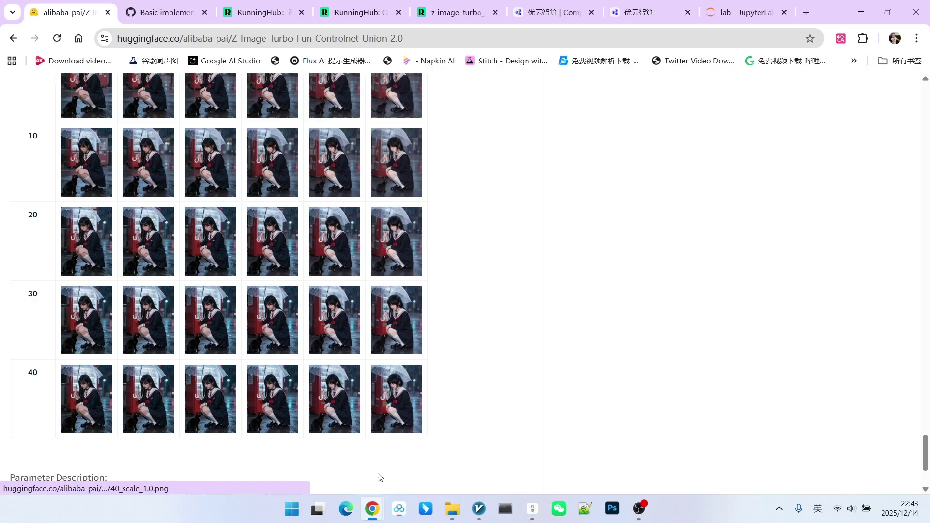
Step: Switch to the ComfyUI workflow and set the DiffsynthControlnet node's strength to 1
click(372, 508)
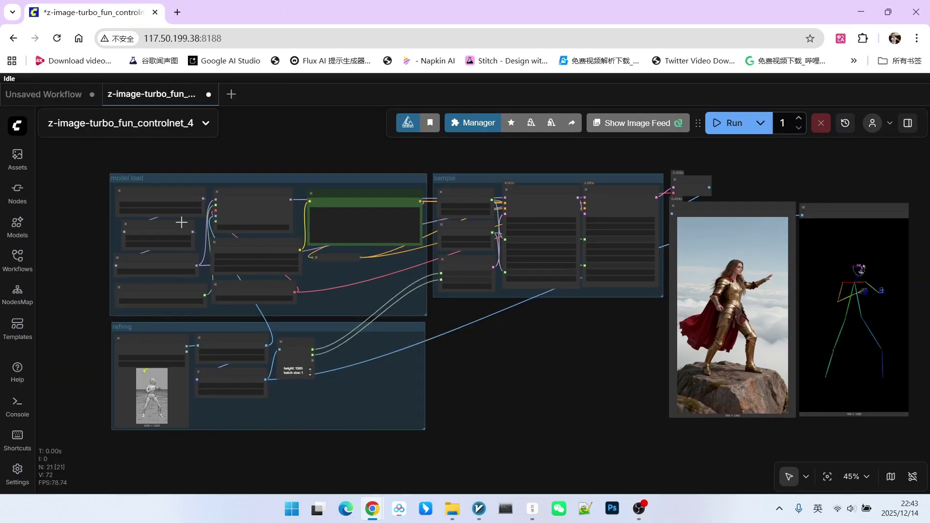
scroll(360, 233, up, 4)
scroll(361, 233, up, 9)
click(271, 233)
text(1)
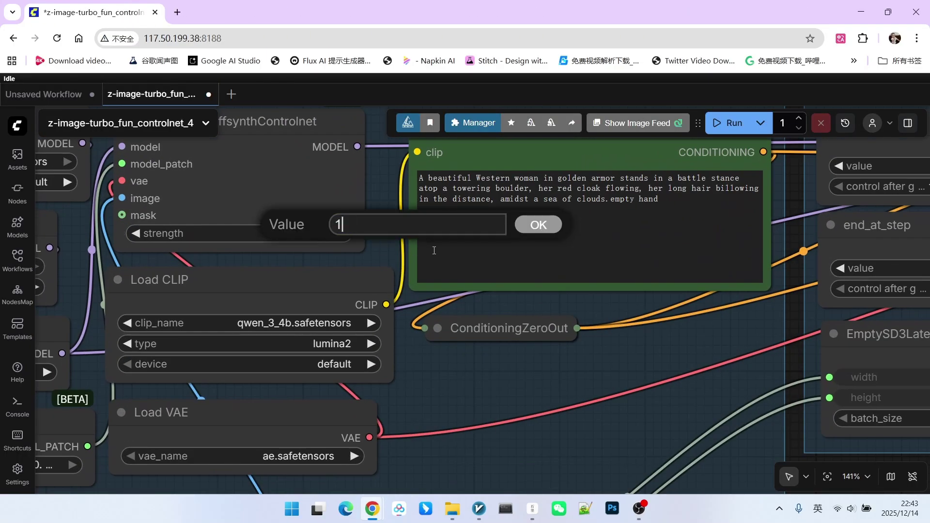
click(555, 223)
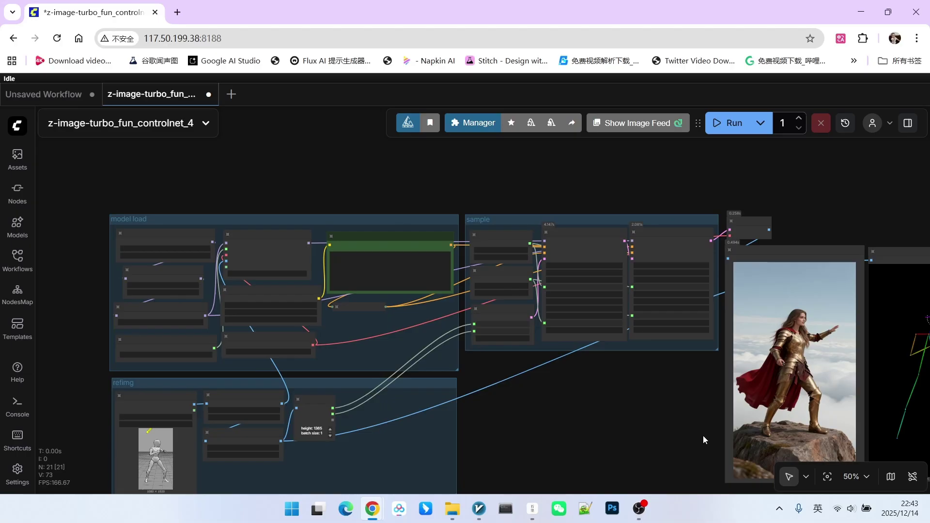
Step: Set the sample group's steps to 40 and end_at_step to 20, and run the workflow
drag(703, 440, 510, 386)
scroll(422, 244, up, 8)
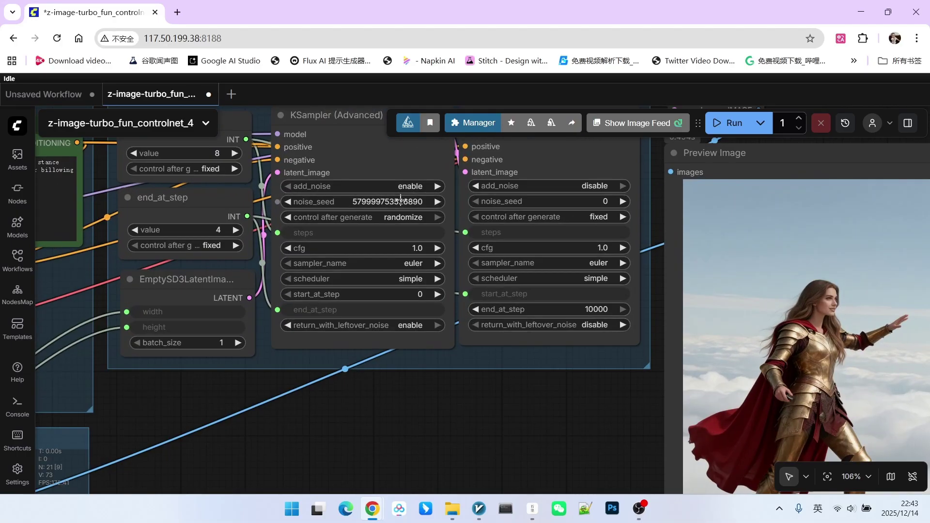
click(218, 156)
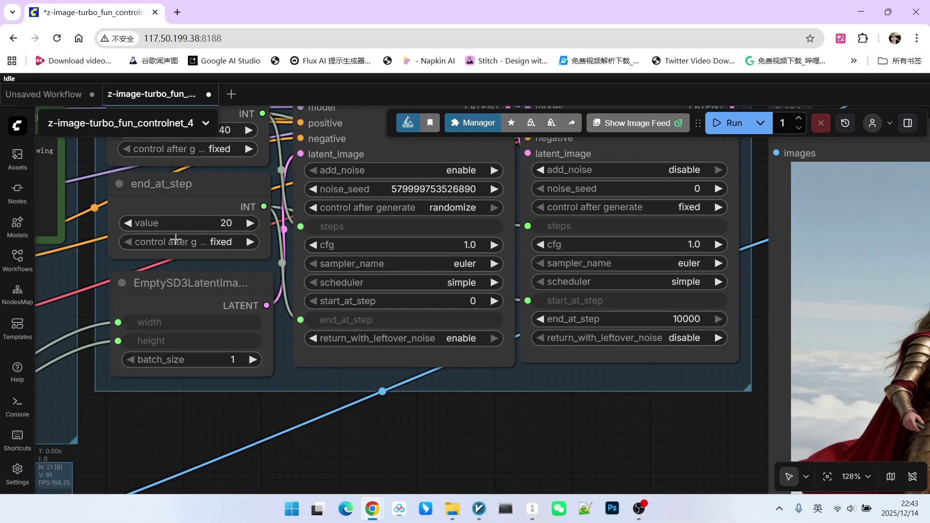
scroll(228, 271, down, 2)
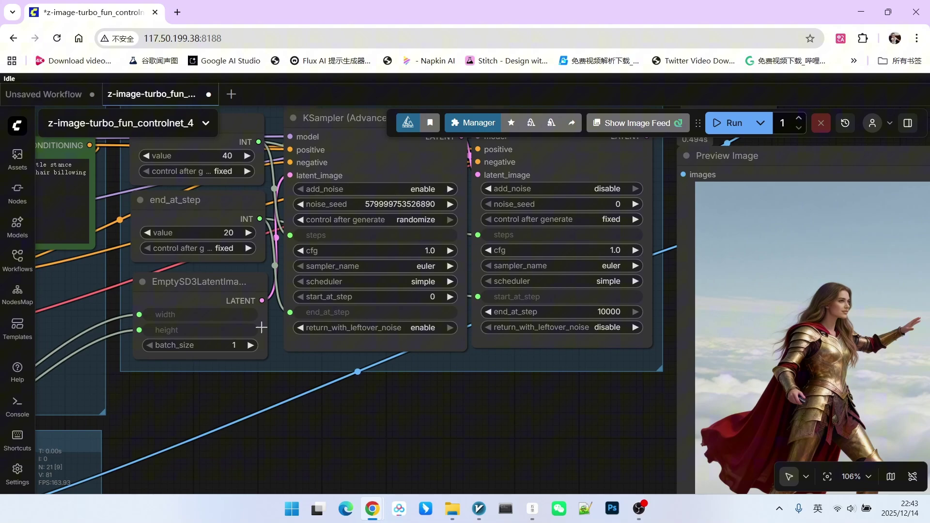
scroll(529, 396, down, 3)
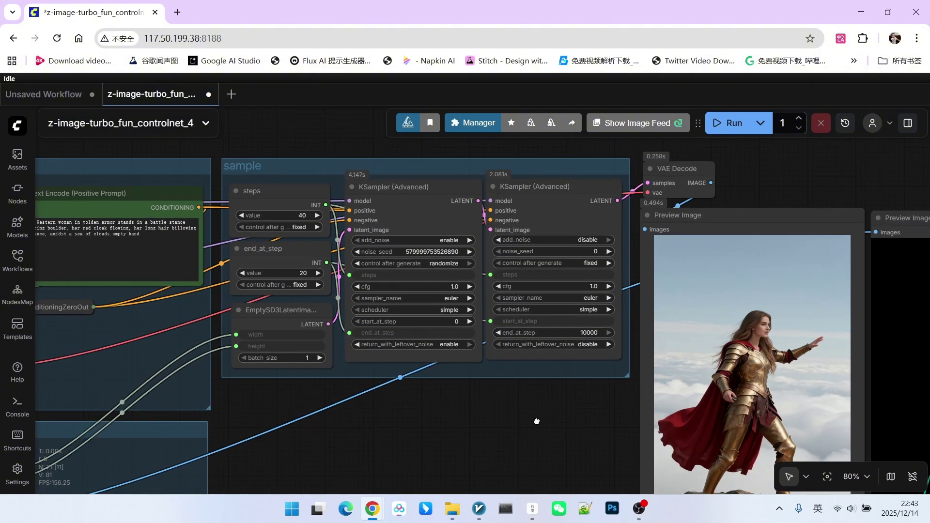
drag(535, 421, 531, 374)
scroll(531, 374, down, 8)
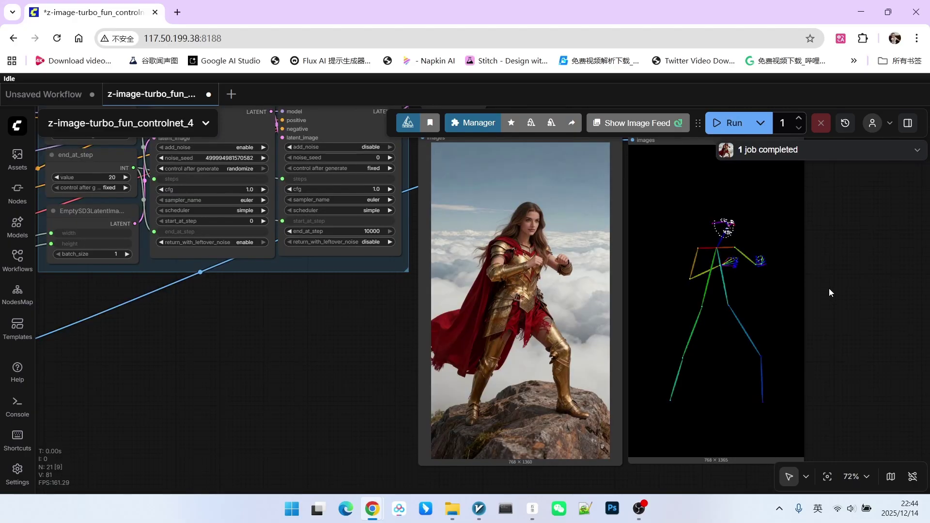
Step: Examine the face, hands and armor in the generated image and compare its pose with the pose skeleton preview
scroll(605, 291, up, 4)
scroll(534, 261, up, 6)
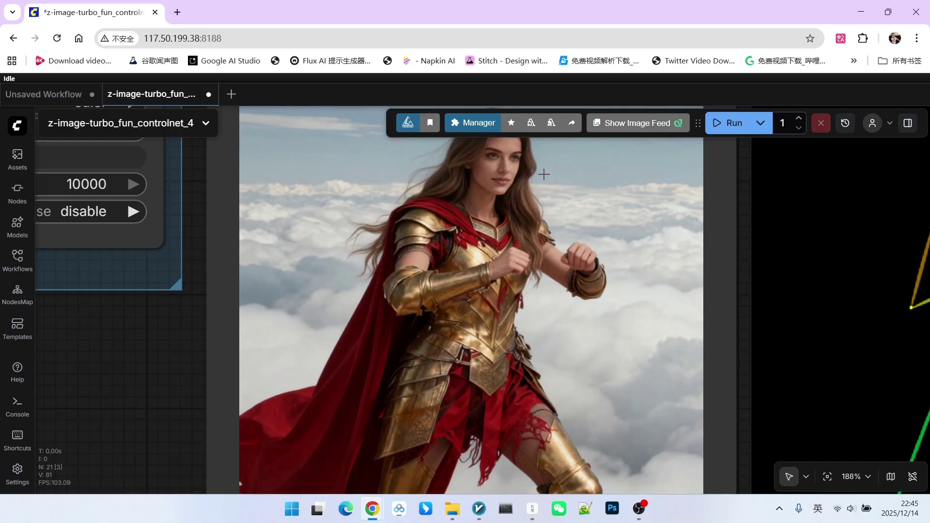
scroll(450, 242, down, 4)
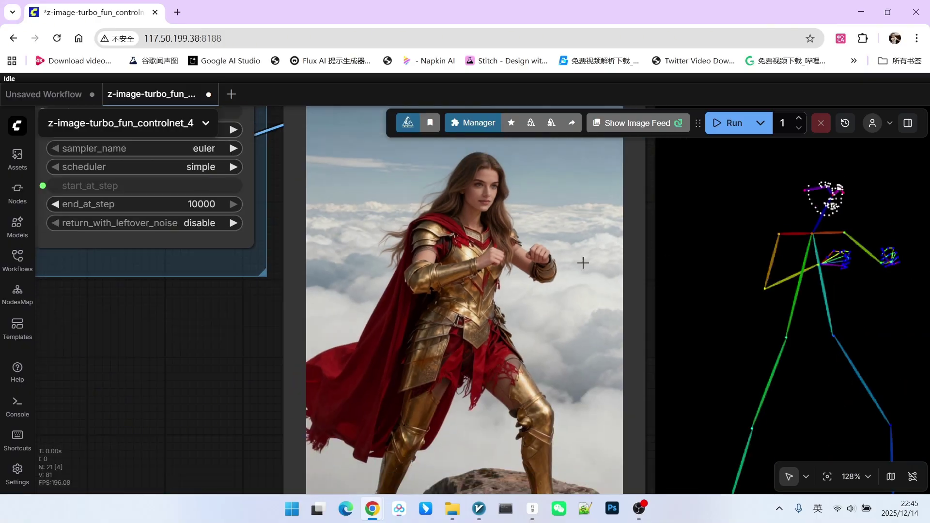
scroll(484, 199, up, 10)
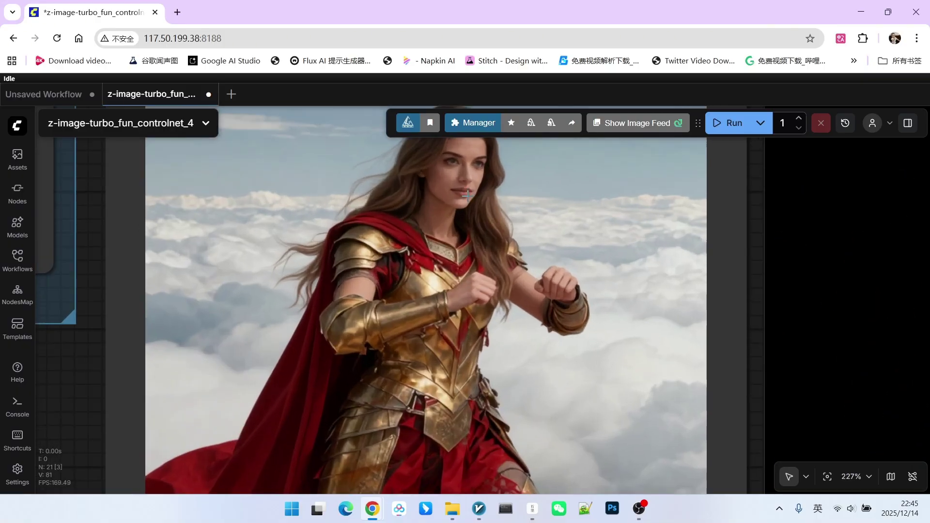
scroll(398, 206, down, 6)
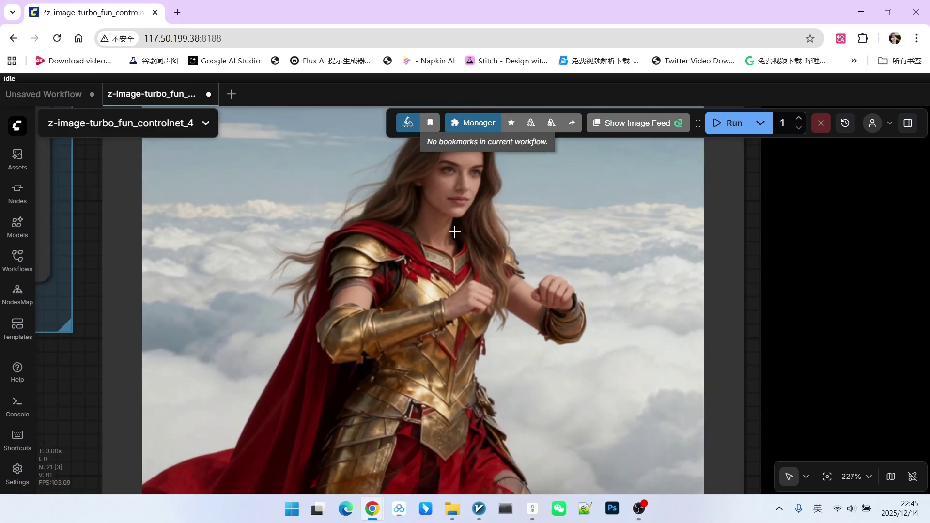
scroll(377, 266, down, 10)
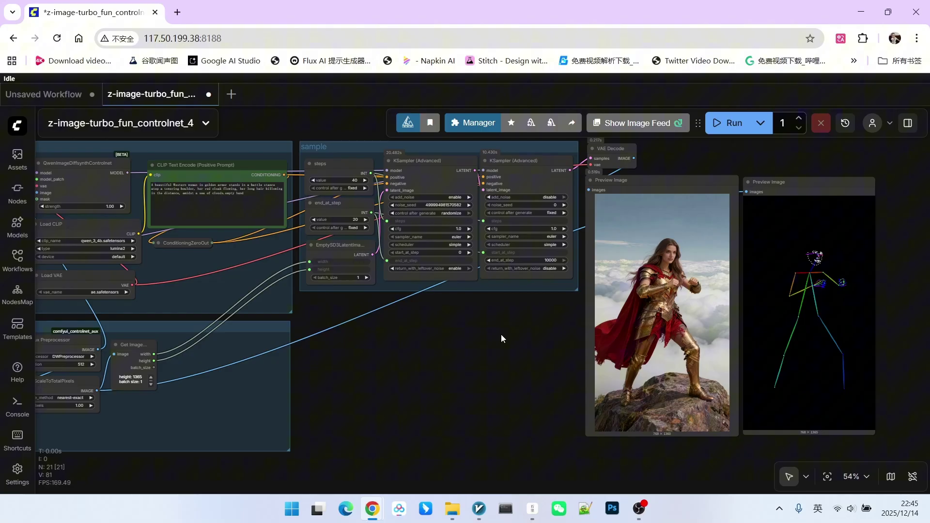
drag(501, 338, 474, 336)
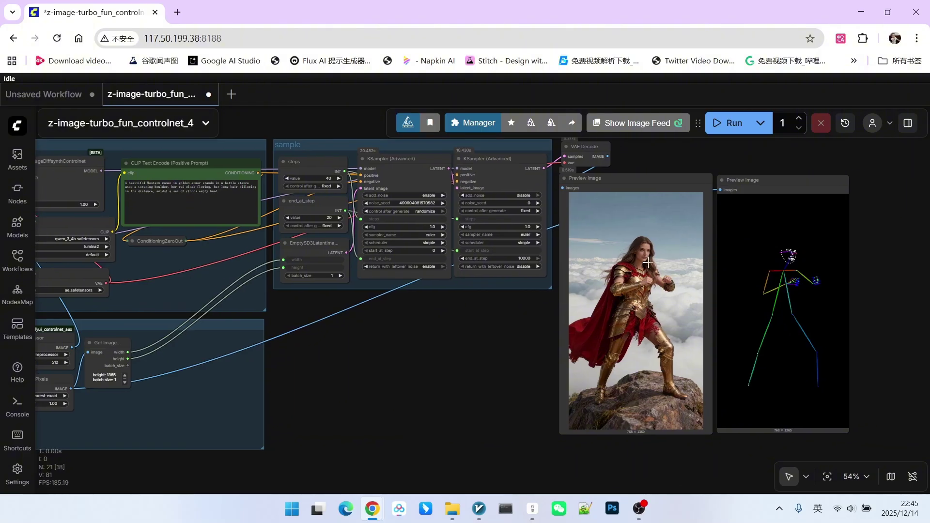
Step: Set steps to 20 and end_at_step to 10 in the sample group
scroll(438, 346, up, 7)
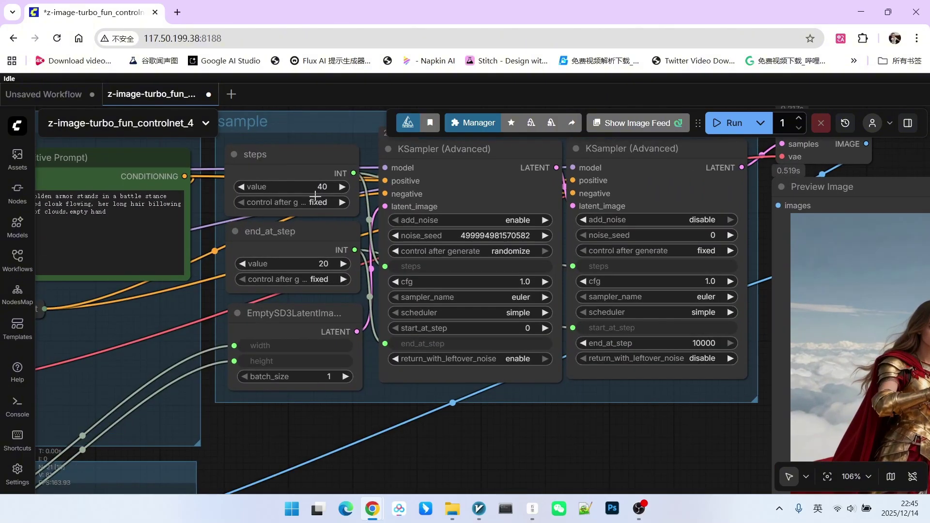
click(312, 187)
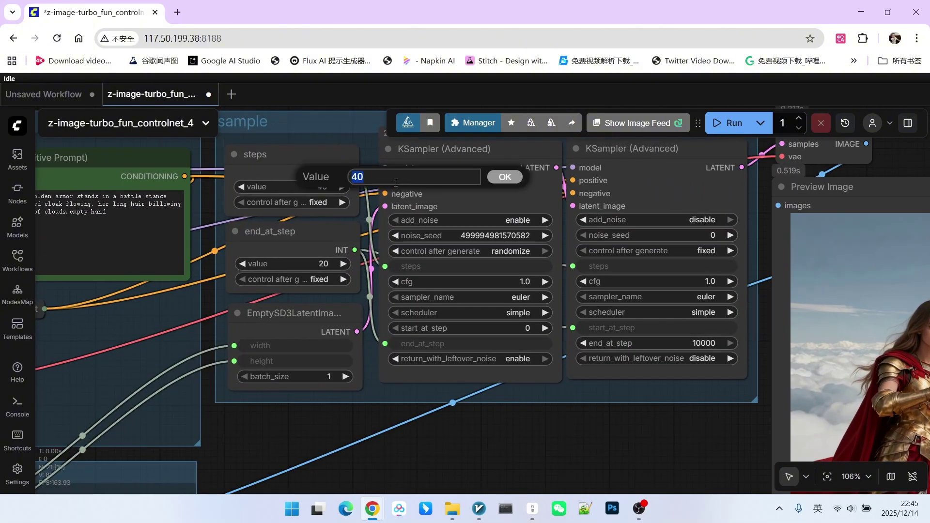
text(20)
key(Return)
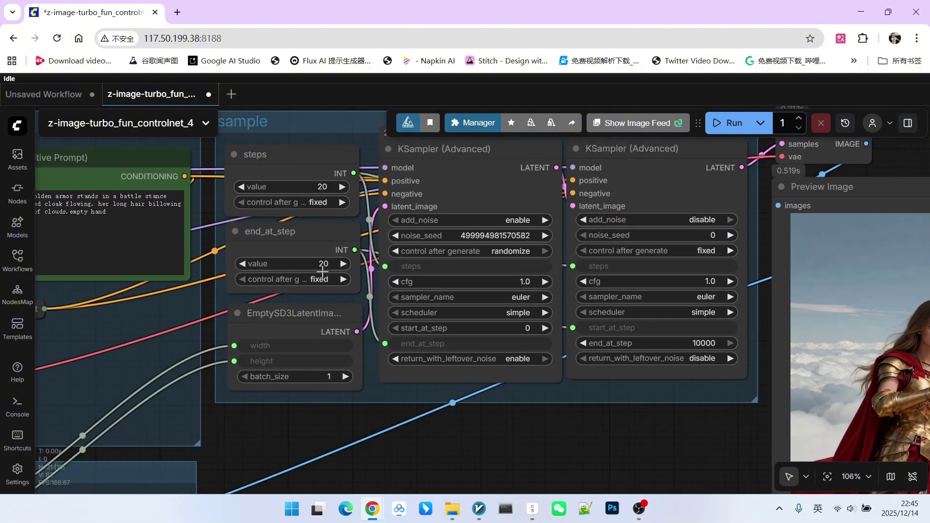
click(323, 274)
click(328, 264)
text(10)
key(Return)
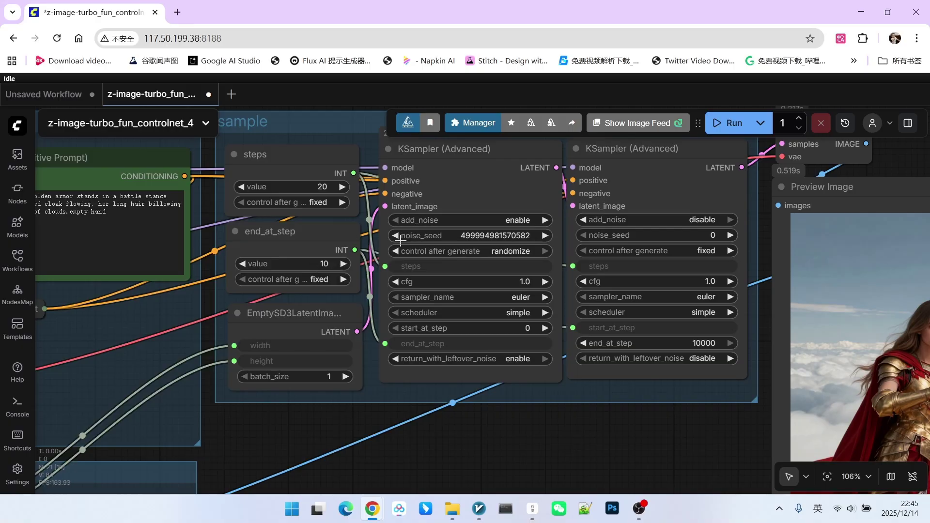
Step: Run the workflow with the reduced step values and inspect the generated image against the pose skeleton
scroll(433, 238, down, 1)
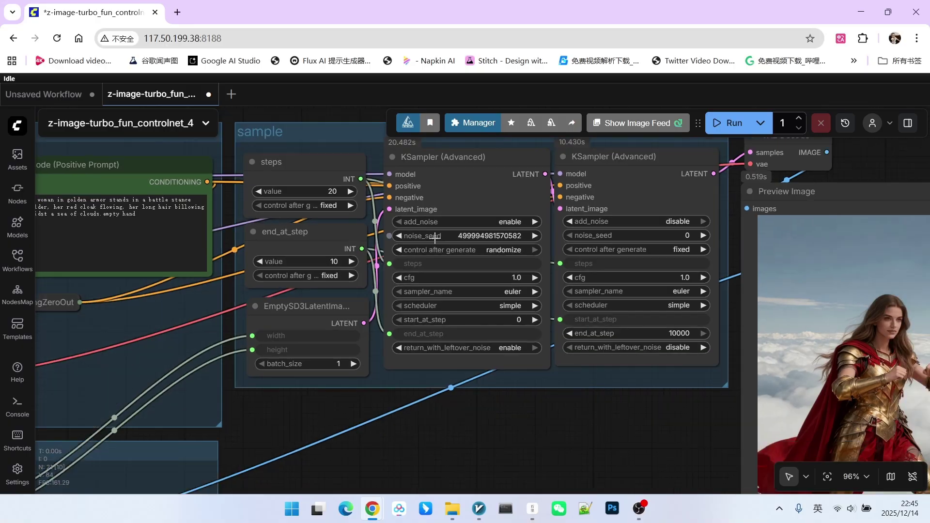
scroll(434, 239, down, 8)
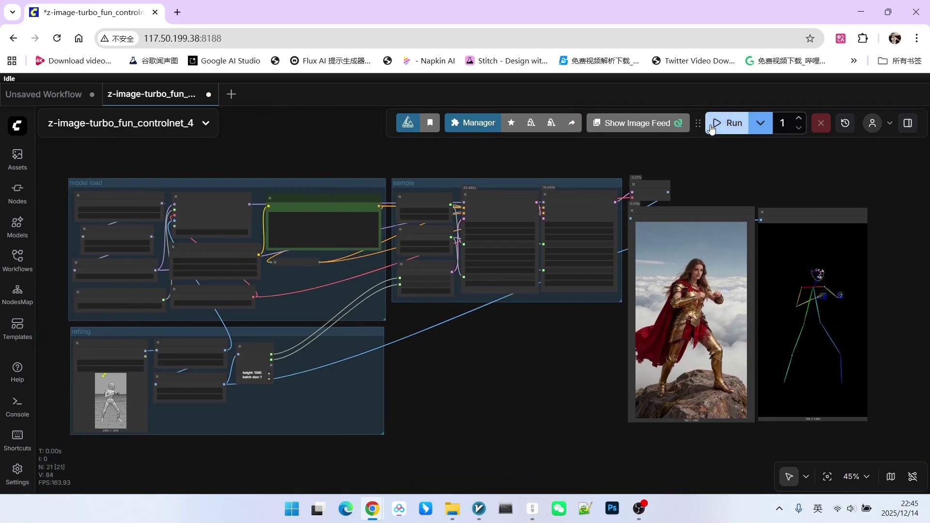
click(711, 128)
scroll(644, 293, up, 14)
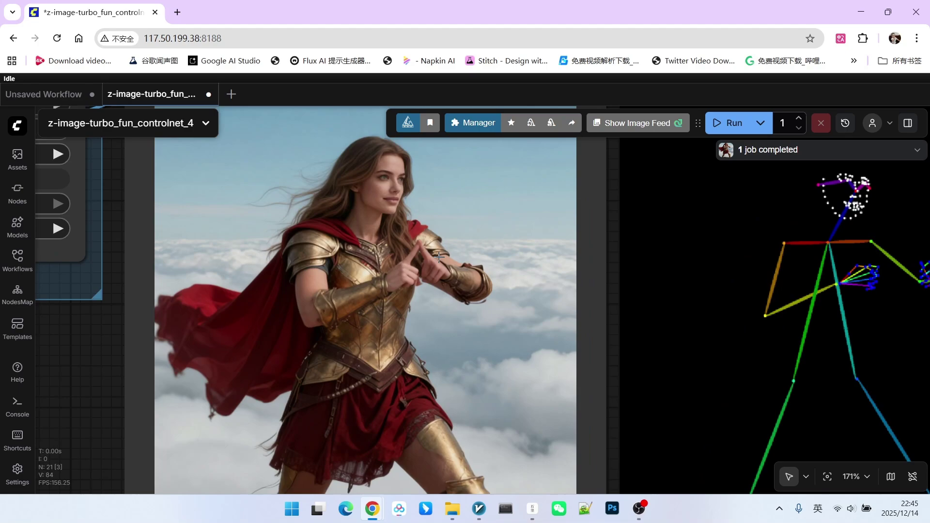
scroll(439, 257, down, 7)
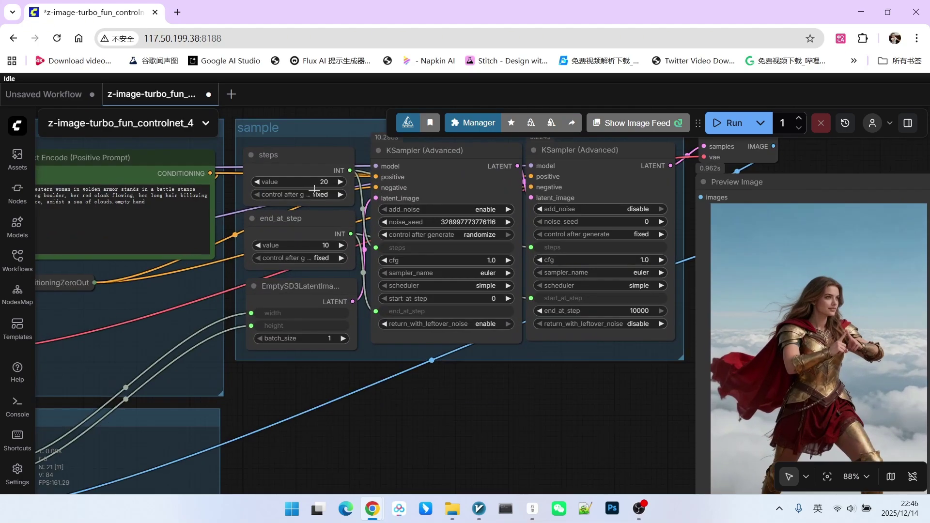
Step: Set steps to 8 and end_at_step to 4 in the sample group
scroll(328, 182, up, 3)
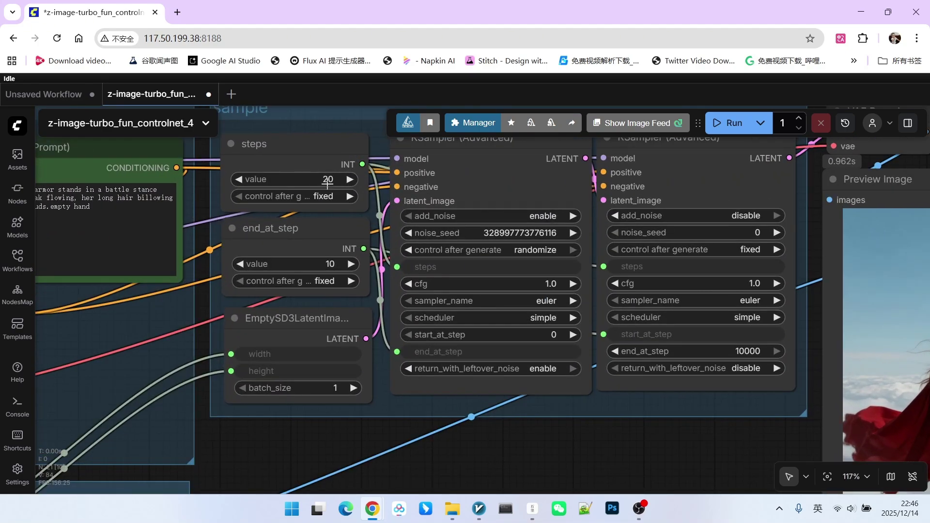
click(328, 182)
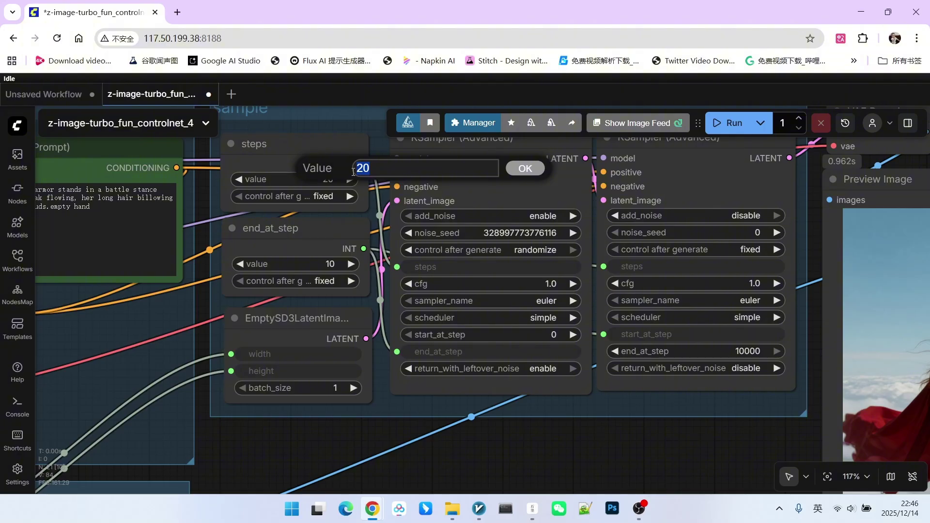
text(8)
key(Return)
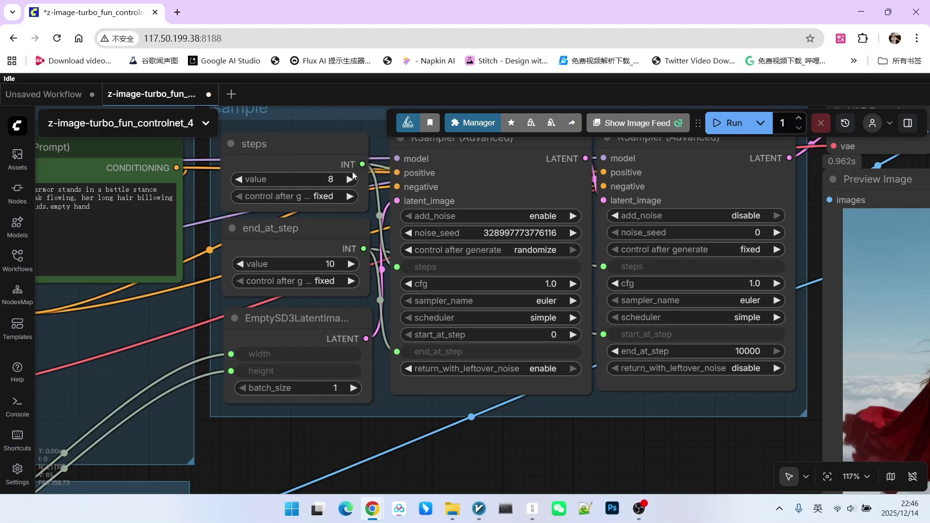
click(323, 264)
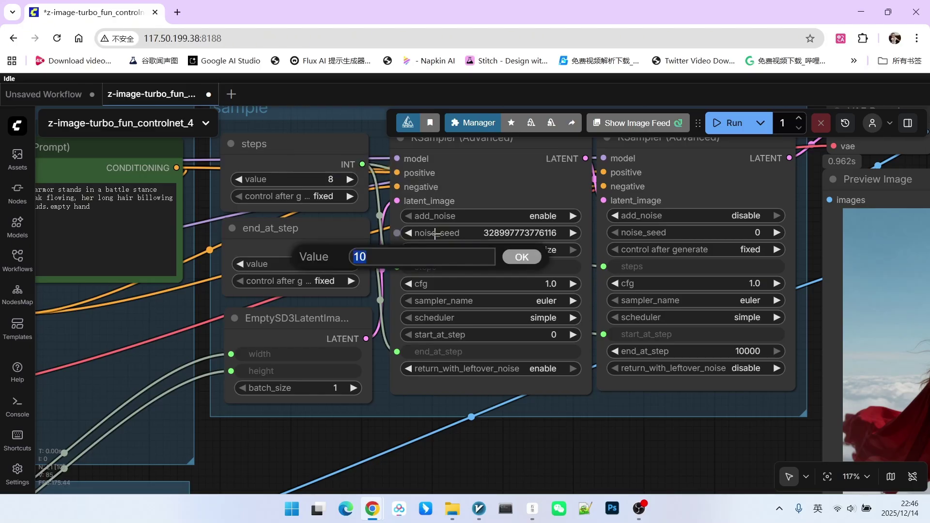
text(4)
click(516, 262)
Step: Run the workflow with the lowered step values and compare the generated warrior's pose with the pose skeleton preview
scroll(473, 333, down, 8)
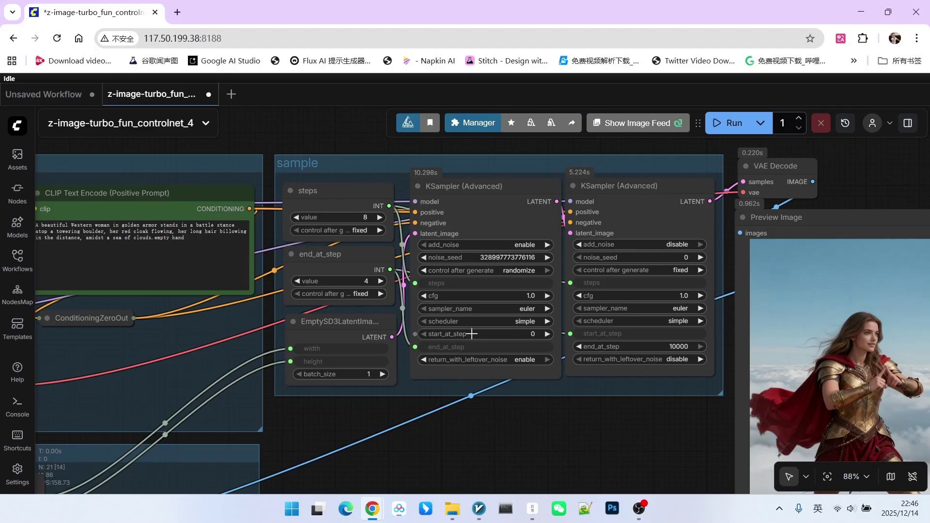
drag(499, 420, 533, 353)
scroll(532, 353, down, 4)
scroll(774, 310, up, 7)
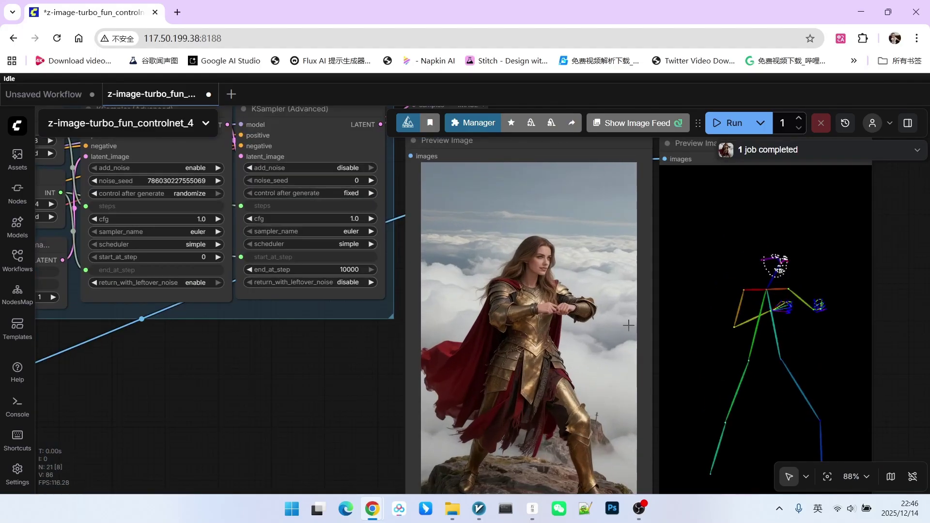
scroll(540, 375, up, 4)
scroll(527, 357, down, 8)
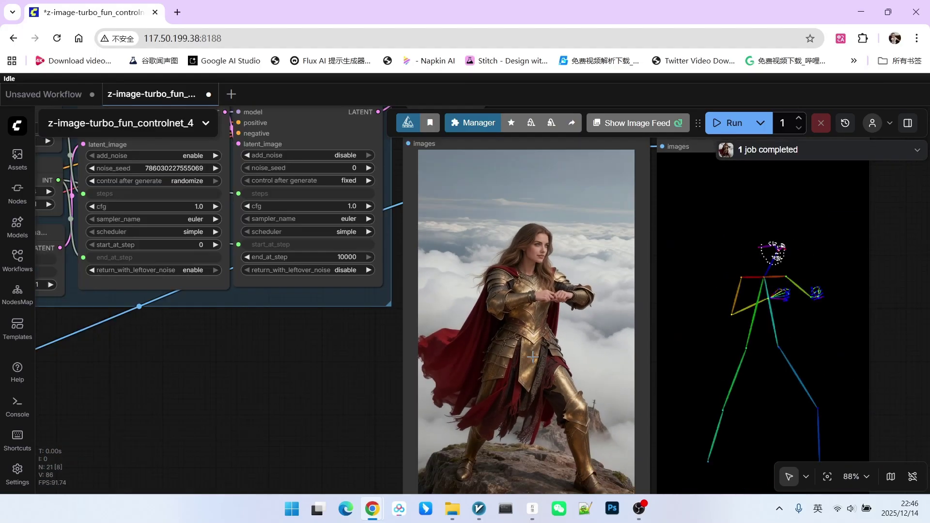
drag(531, 383, 564, 369)
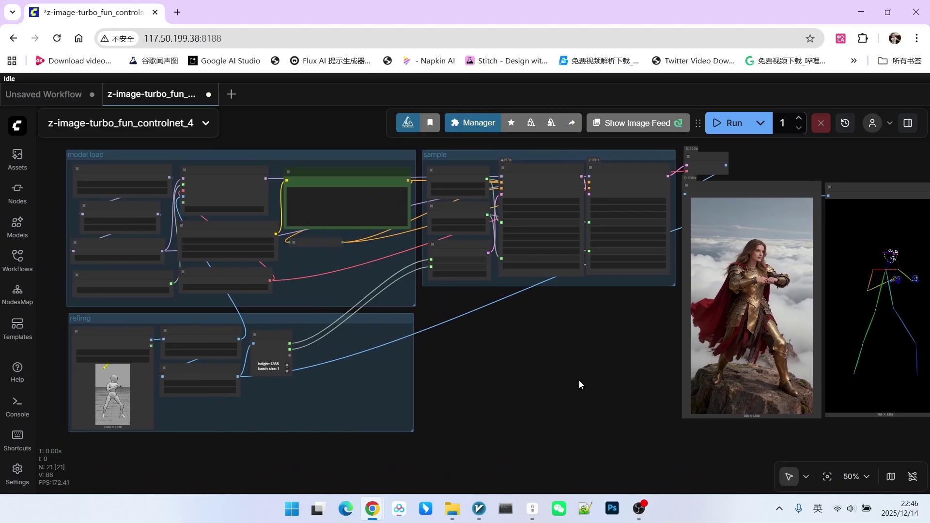
scroll(544, 335, up, 10)
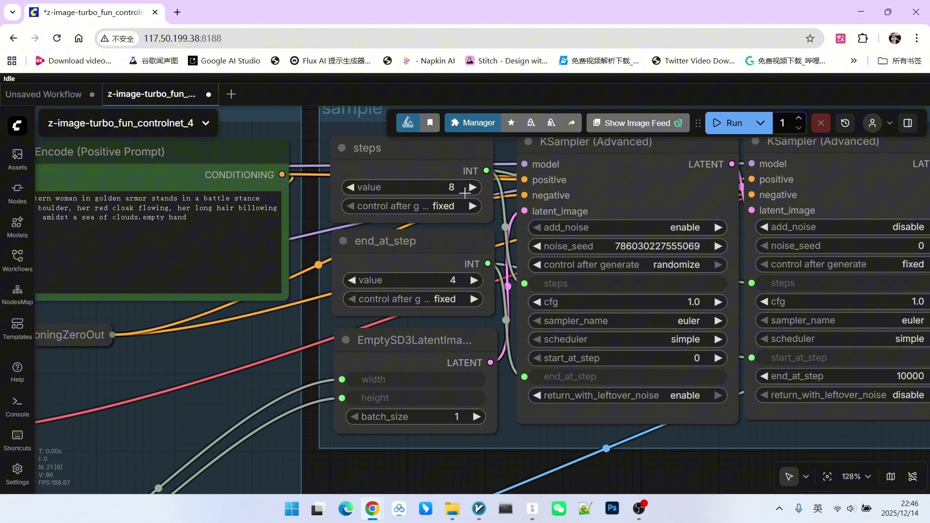
scroll(466, 231, down, 5)
scroll(466, 231, down, 7)
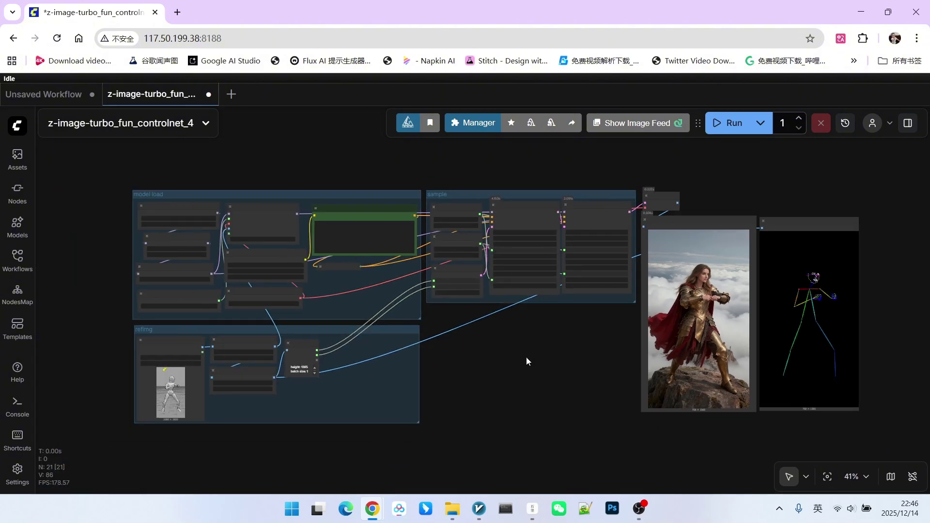
drag(526, 356, 511, 309)
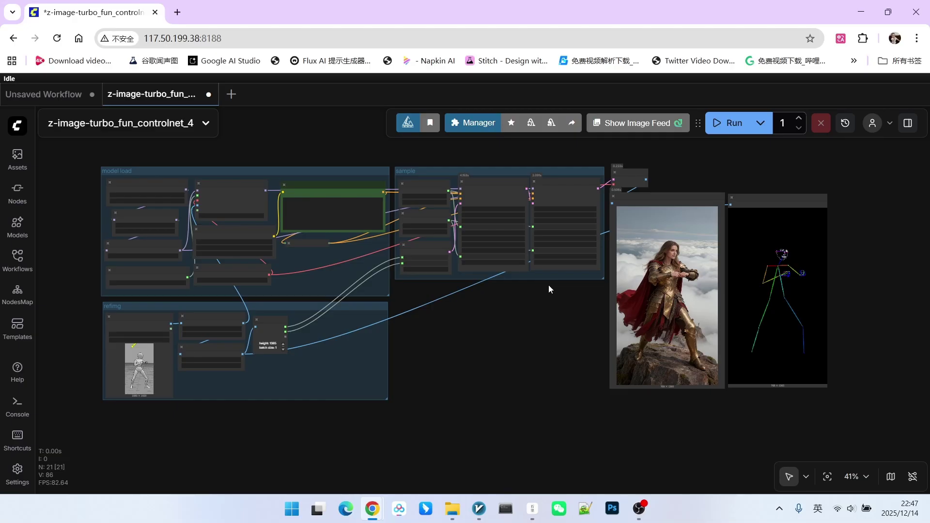